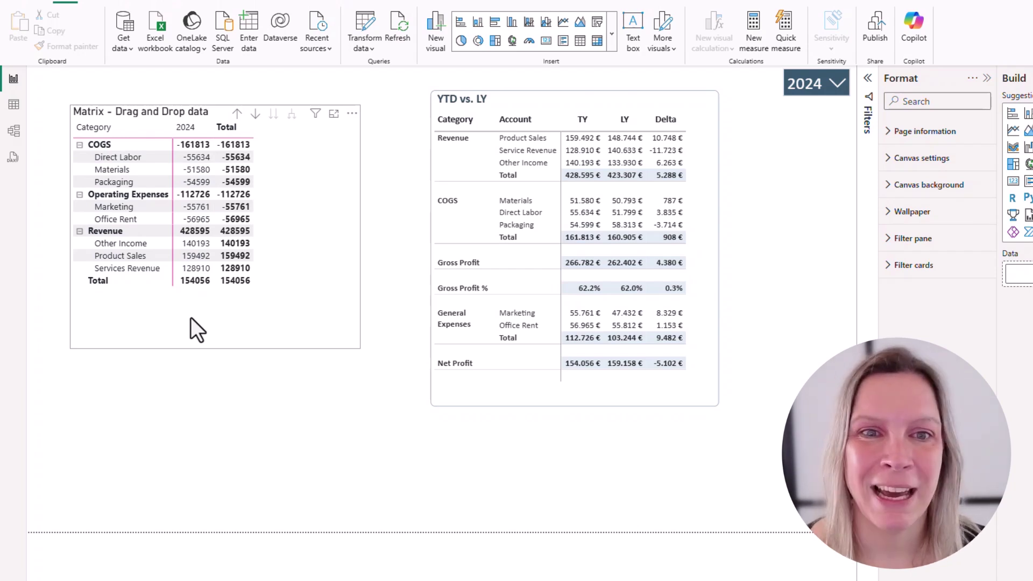
# Undo adding Gross Profit to the matrix and view the P&L Helper Table's data rows
pyautogui.click(191, 317)
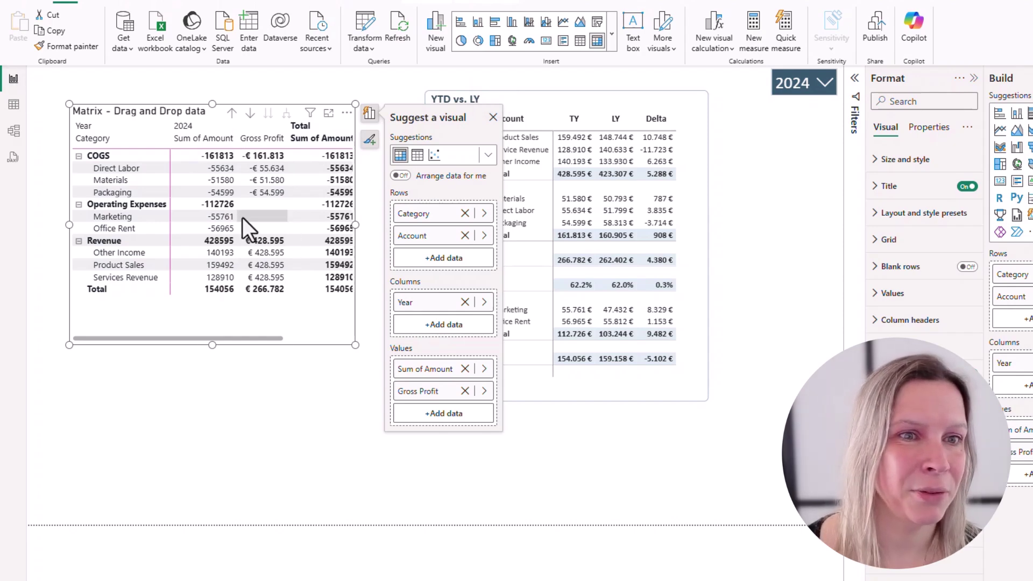
pyautogui.press('Escape')
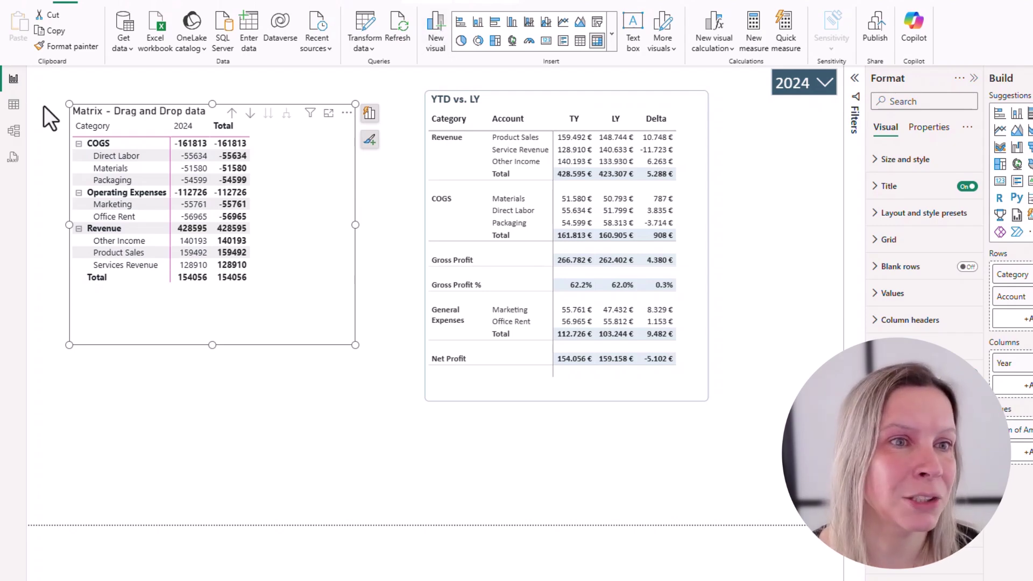
pyautogui.click(14, 105)
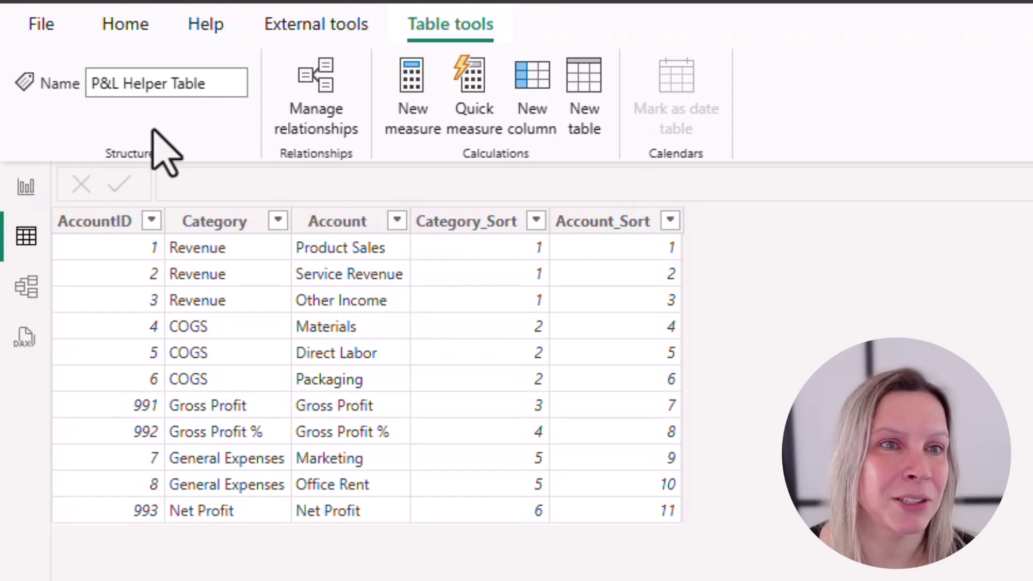
# Start a manual Enter data table, then cancel it without creating anything
pyautogui.click(127, 27)
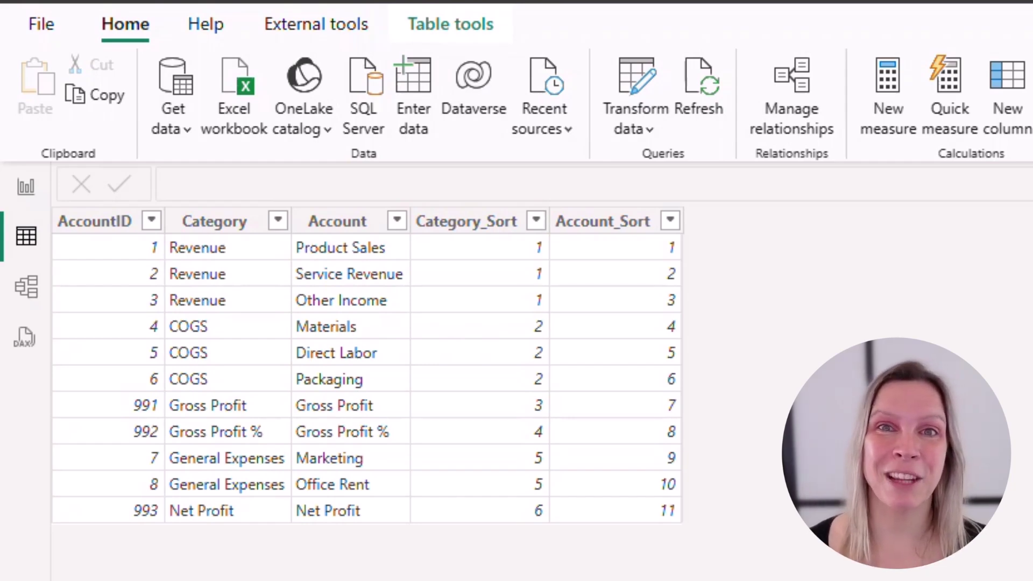
pyautogui.click(425, 125)
pyautogui.press('Escape')
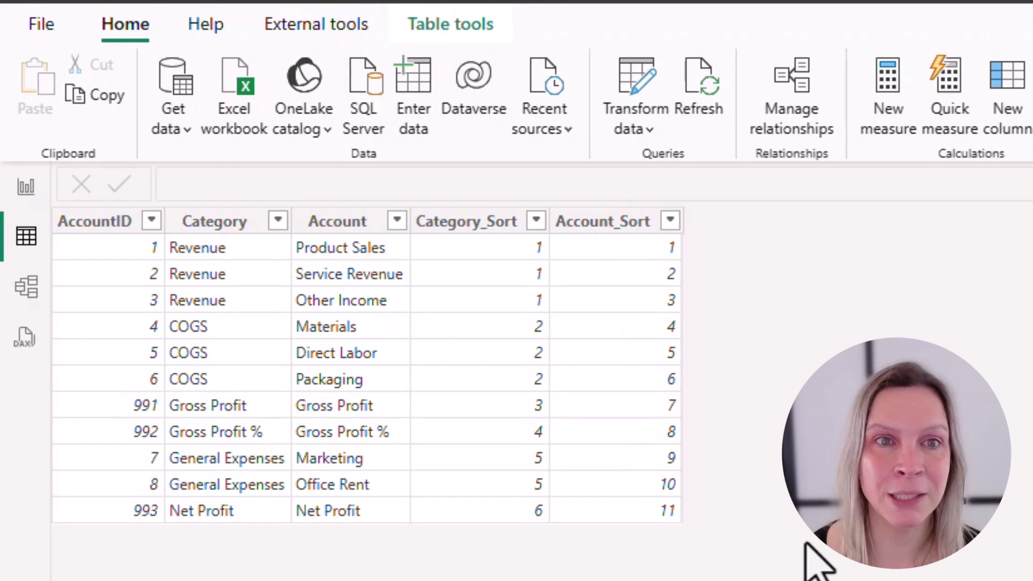
# In Model view, inspect DIM_Account, Dim_Date and the P&L Helper Table–DIM_Account relationship, then return to Report view
pyautogui.click(27, 291)
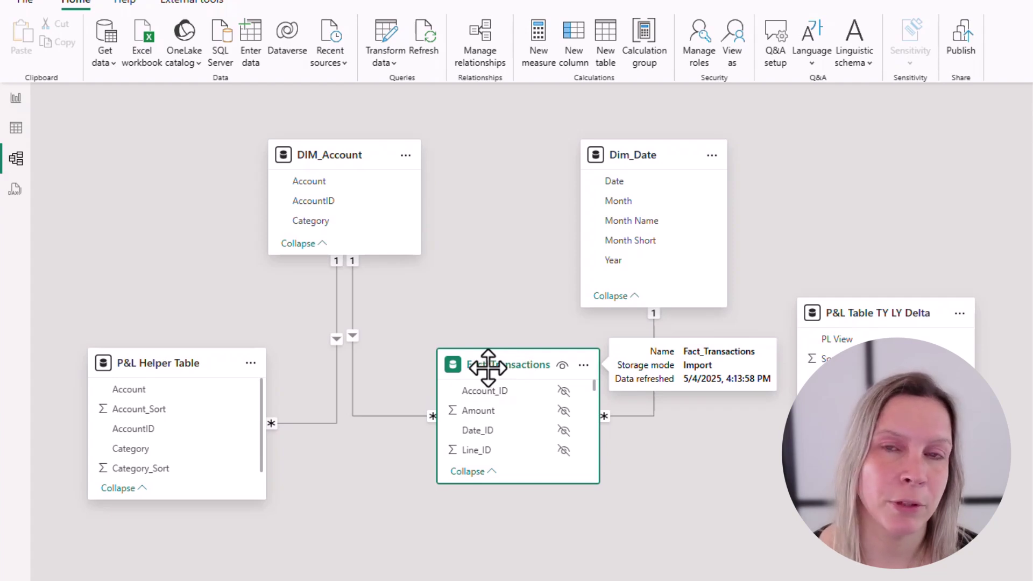
pyautogui.click(339, 152)
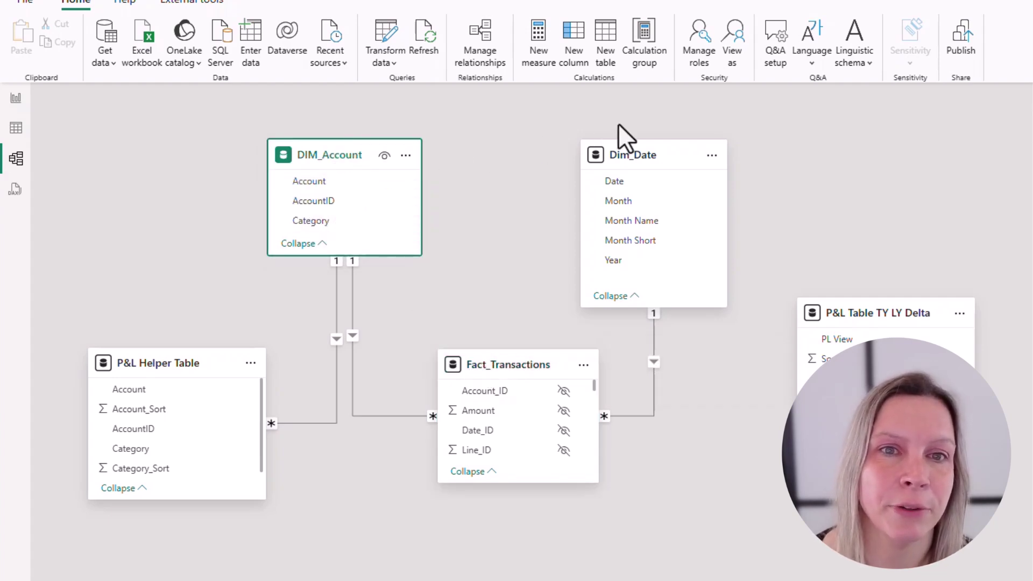
pyautogui.click(639, 153)
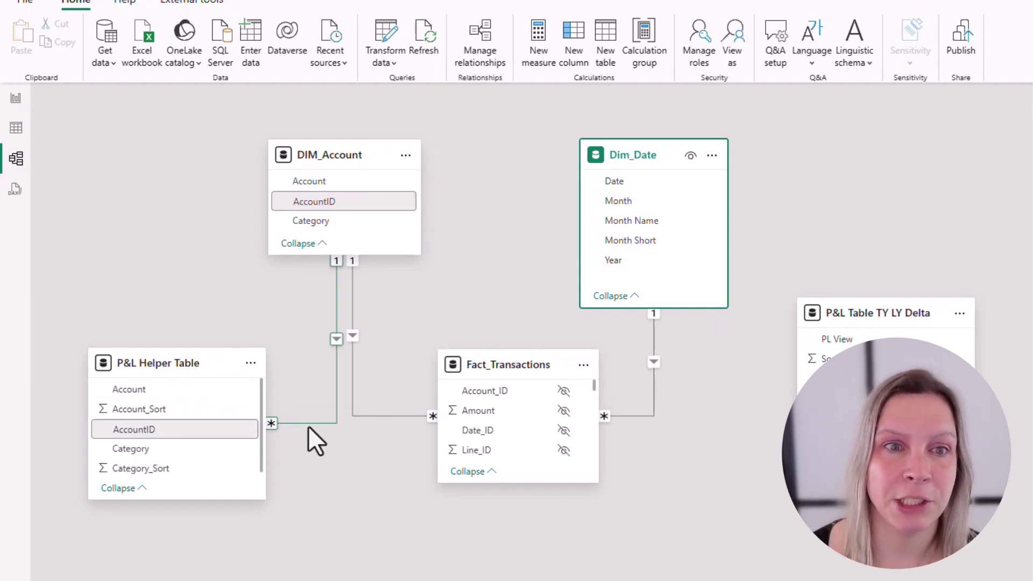
pyautogui.click(276, 424)
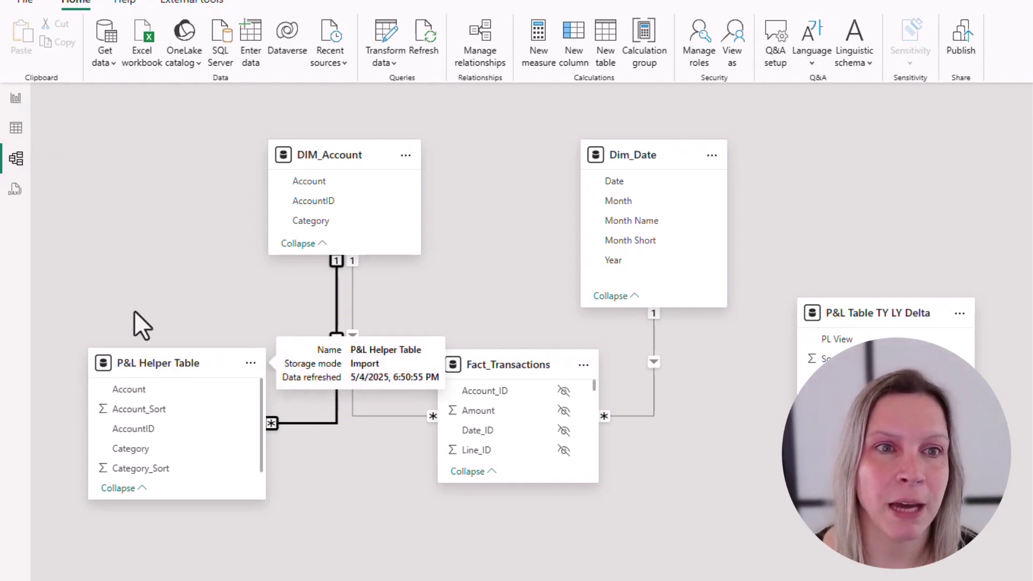
pyautogui.click(16, 103)
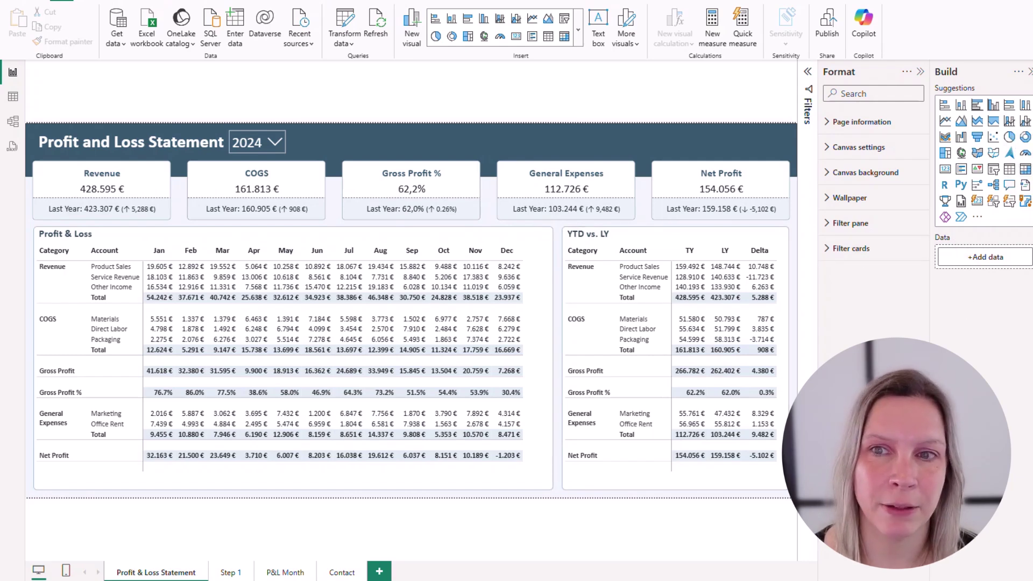
# Insert a new matrix with Account in Rows and Month Short in Columns
pyautogui.click(1025, 169)
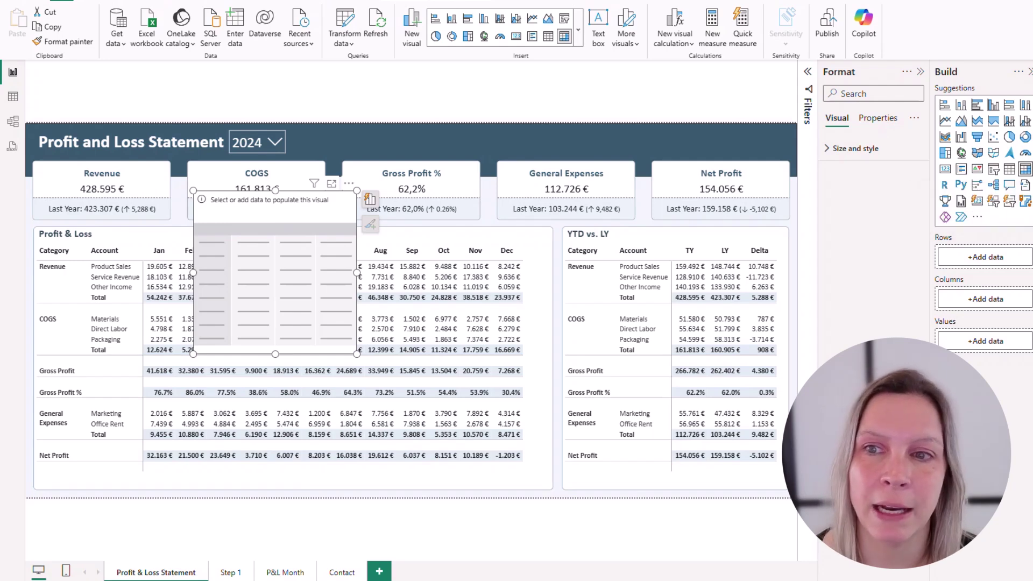
pyautogui.moveTo(1032, 227); pyautogui.dragTo(976, 256)
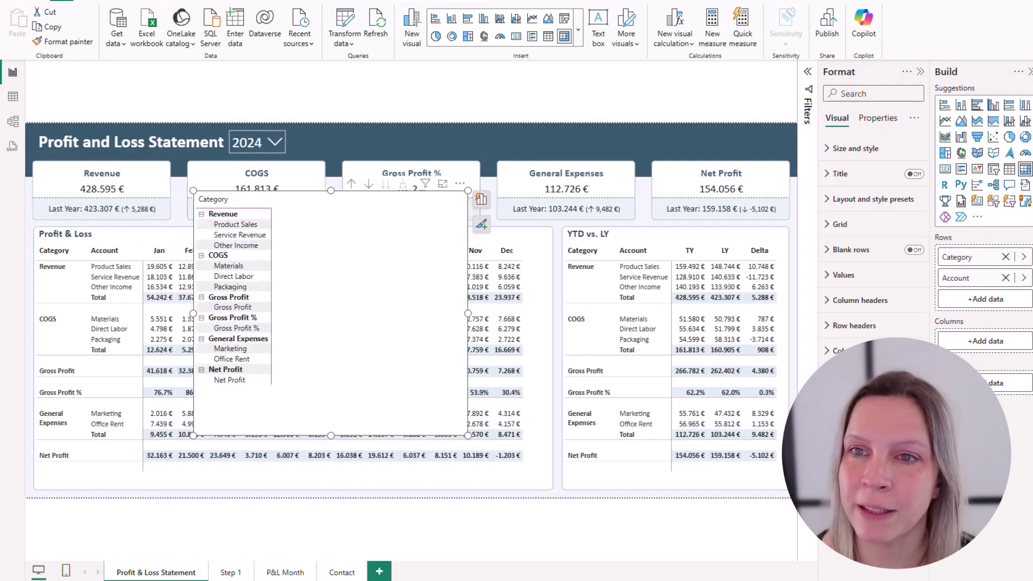
pyautogui.moveTo(1032, 295); pyautogui.dragTo(992, 338)
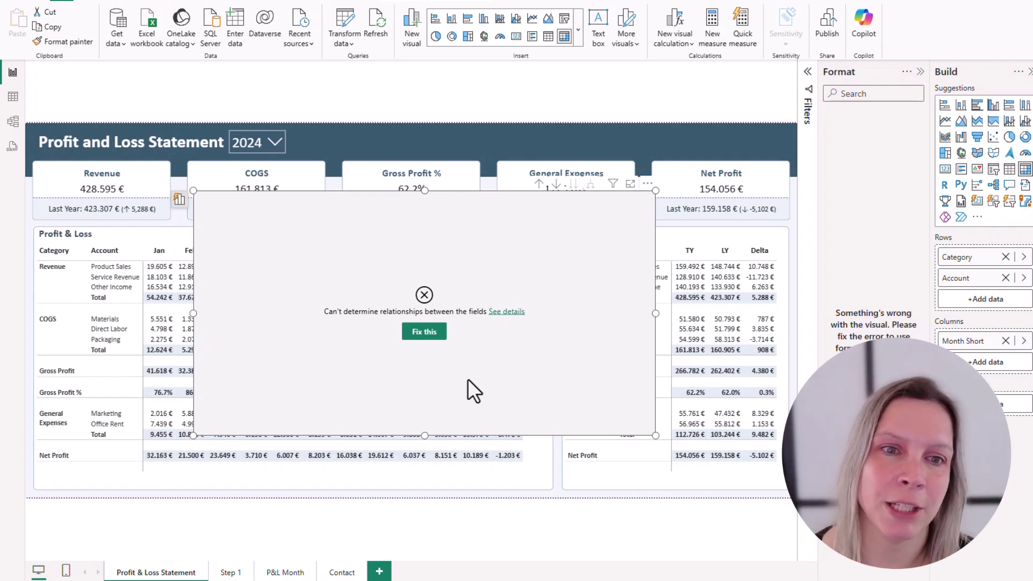
# Reposition the broken matrix visual and delete it from the page
pyautogui.hotkey('ctrl', 'z')
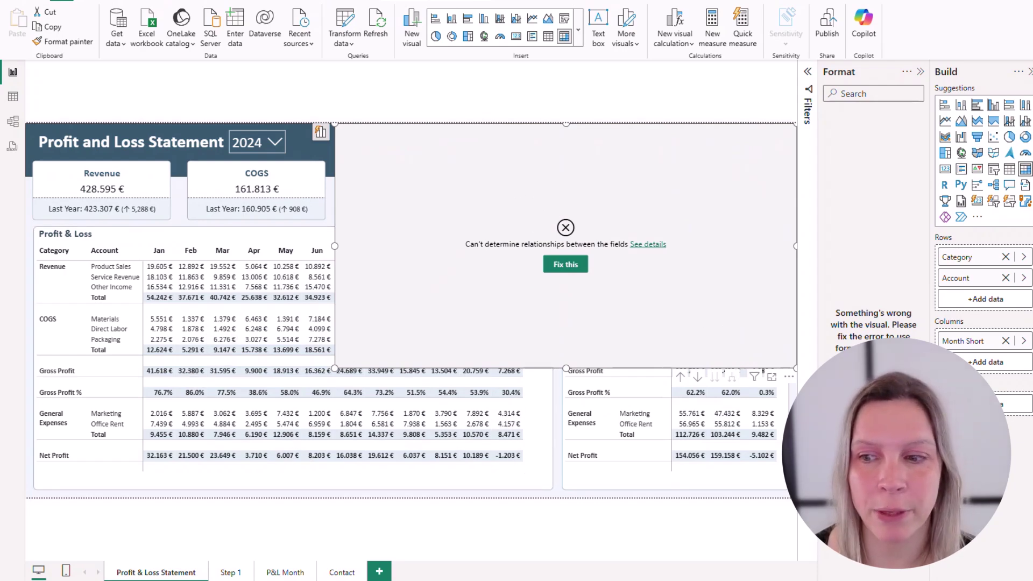
pyautogui.moveTo(570, 301); pyautogui.dragTo(448, 331)
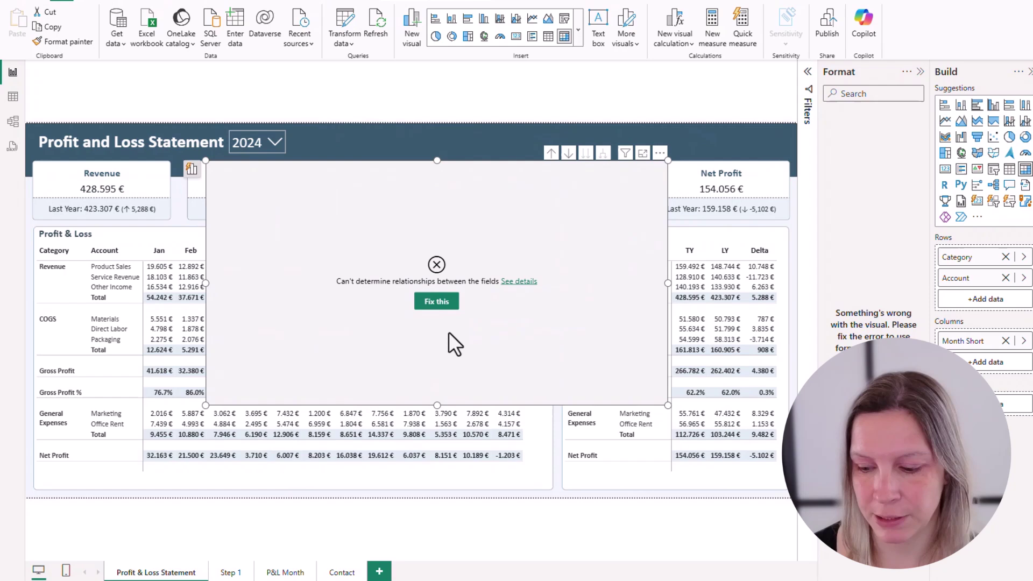
pyautogui.press('Delete')
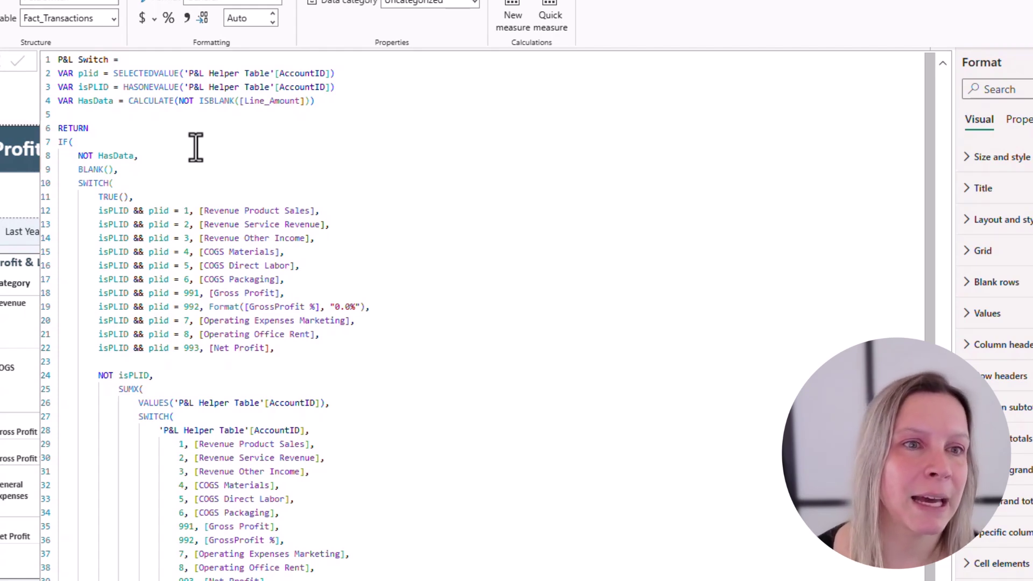
# Review the P&L Switch DAX, highlighting the 991 account ID and the Revenue Product Sales reference
pyautogui.scroll(-1, 202, 242)
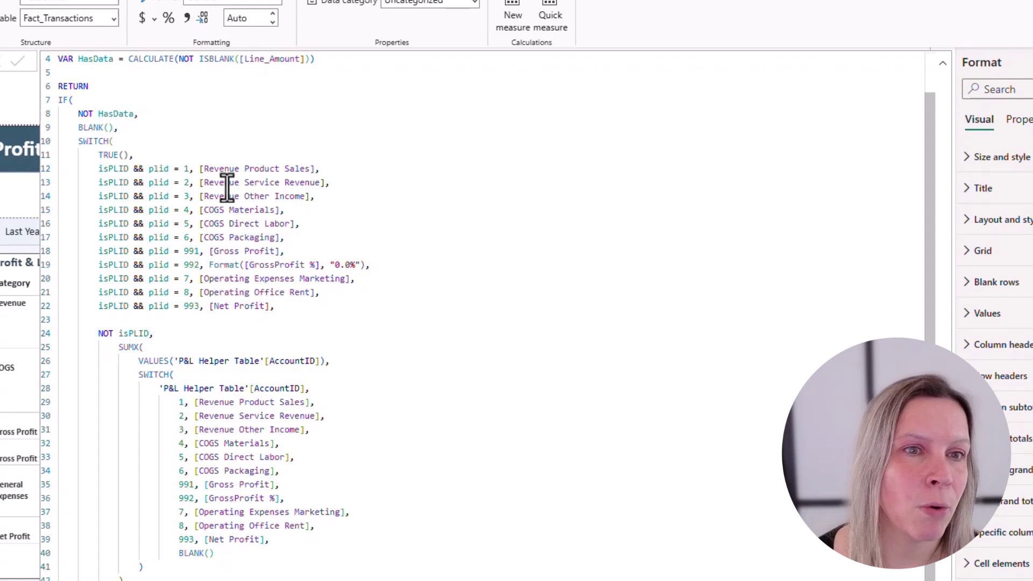
pyautogui.scroll(1, 138, 364)
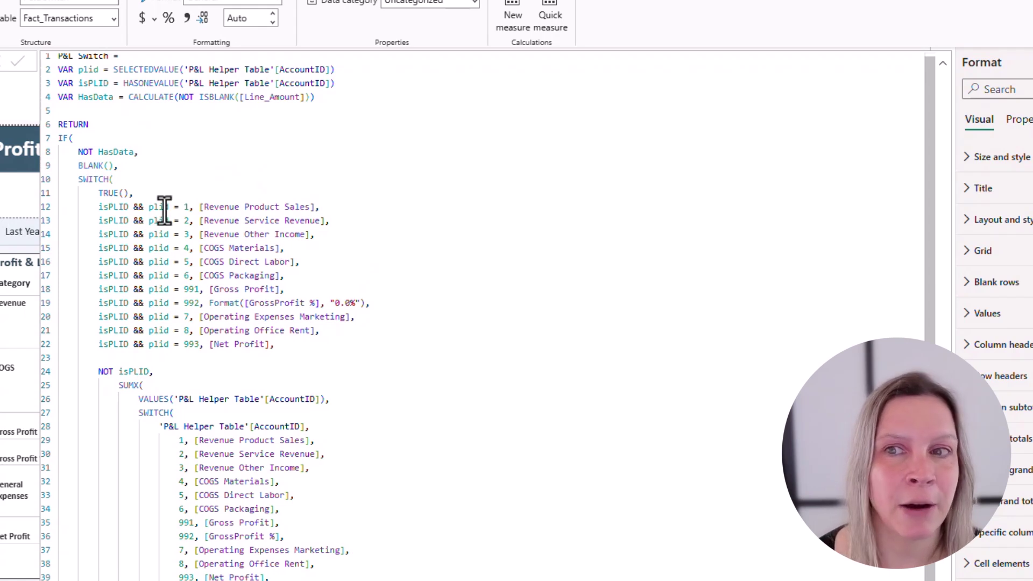
pyautogui.click(188, 290)
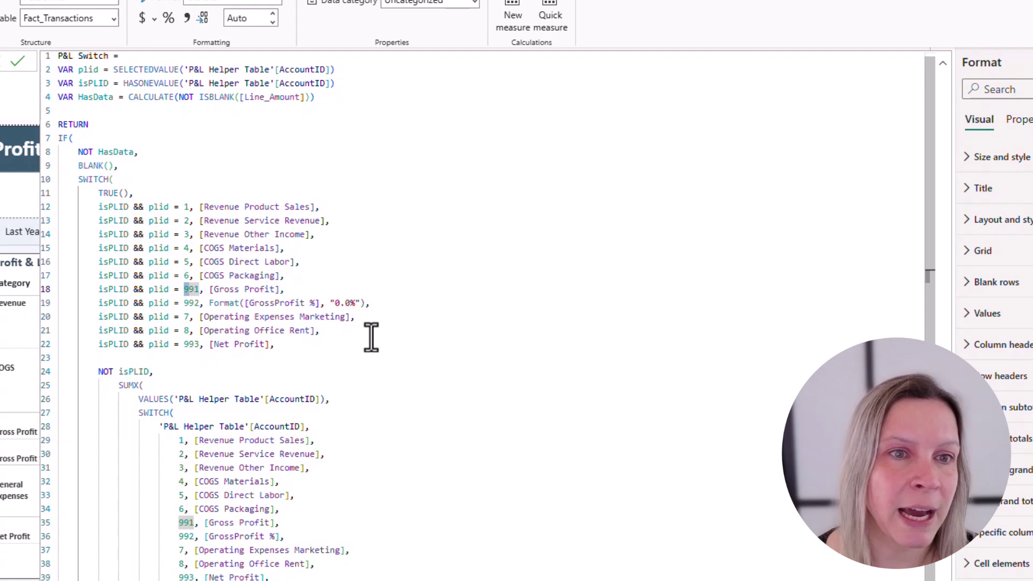
pyautogui.click(411, 320)
pyautogui.moveTo(198, 207); pyautogui.dragTo(317, 206)
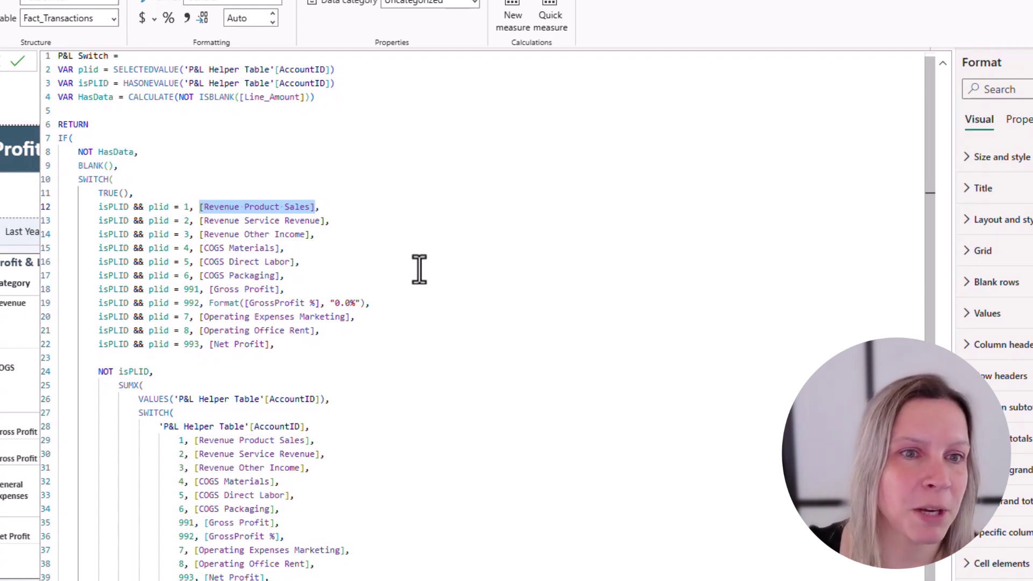
pyautogui.click(377, 239)
pyautogui.click(365, 266)
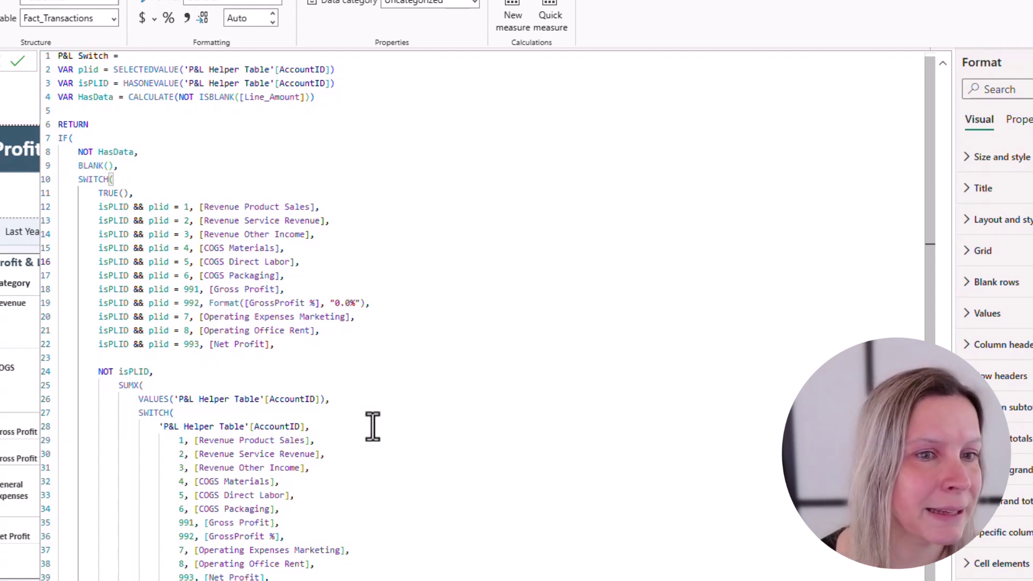
# Highlight the single-account SWITCH conditions, then commit the P&L Switch measure
pyautogui.scroll(-1, 59, 334)
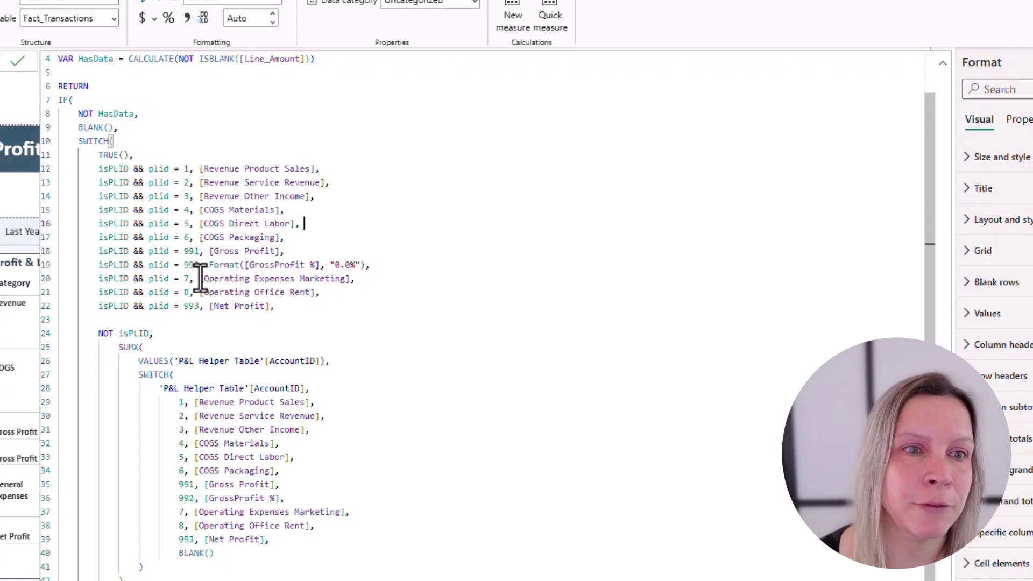
pyautogui.moveTo(325, 307); pyautogui.dragTo(58, 100)
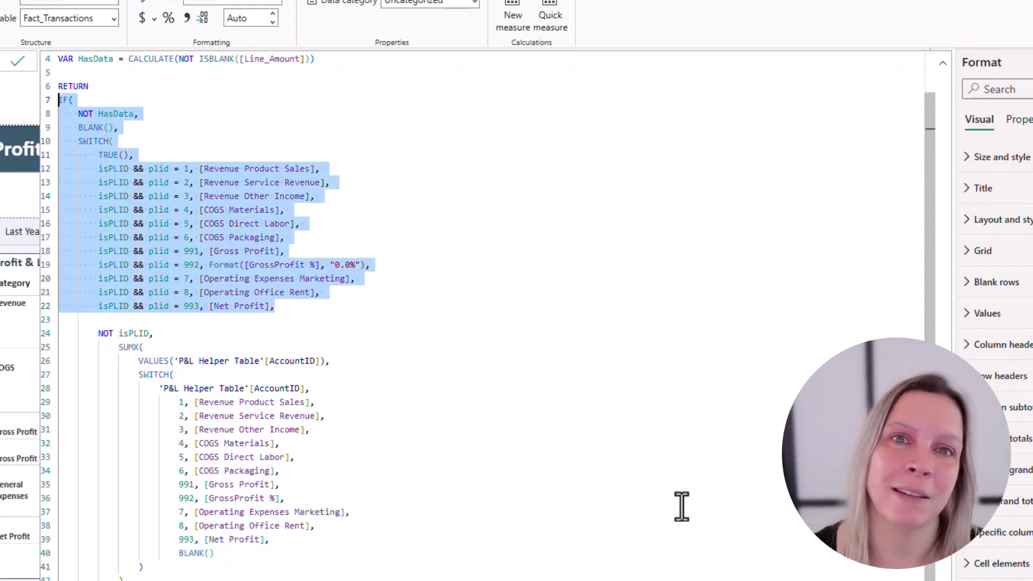
pyautogui.click(559, 388)
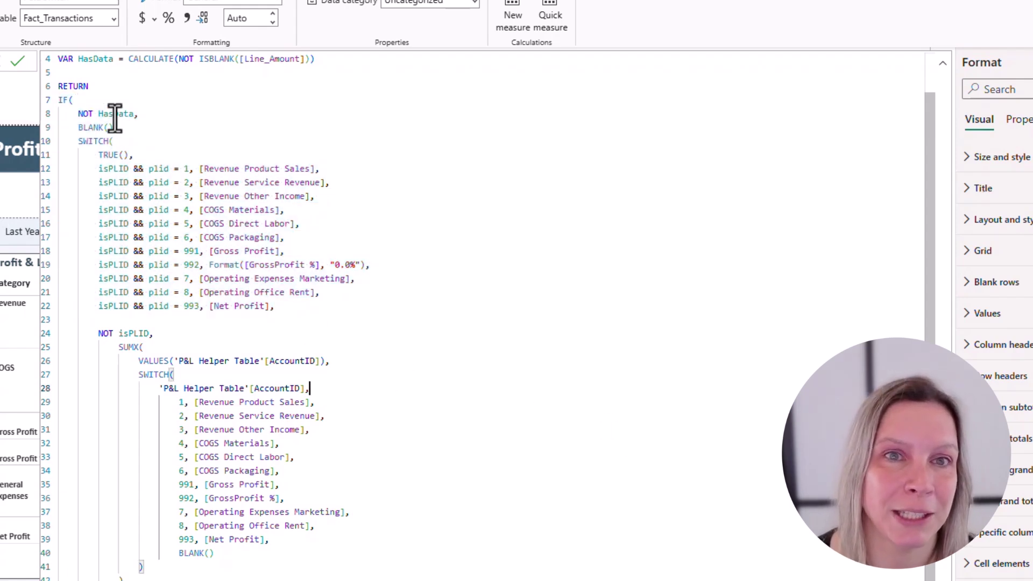
pyautogui.click(18, 63)
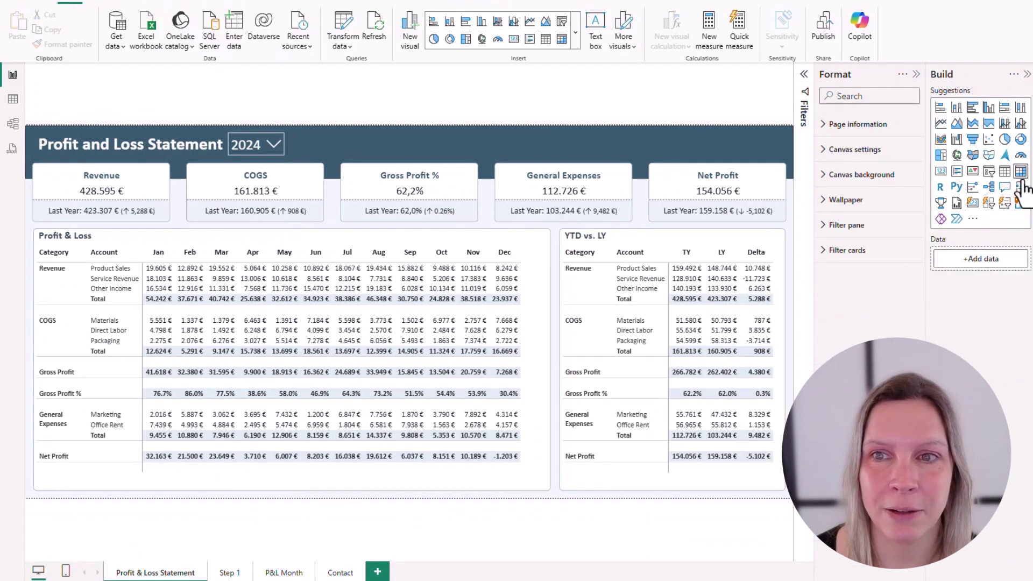
# Build a matrix with P&L Switch values, Category rows and Month Short columns
pyautogui.click(1004, 171)
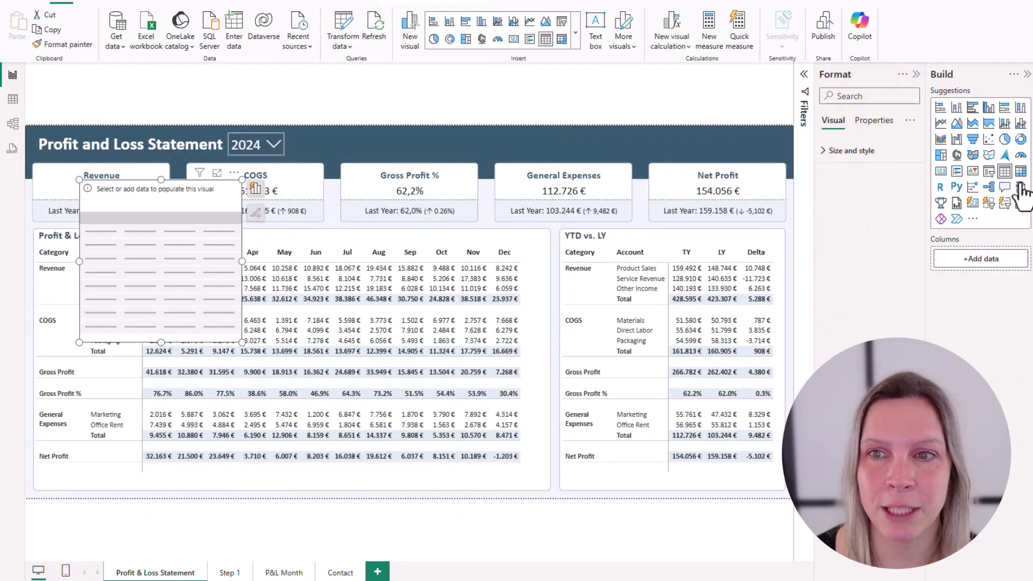
pyautogui.click(1020, 171)
pyautogui.moveTo(1029, 210); pyautogui.dragTo(981, 344)
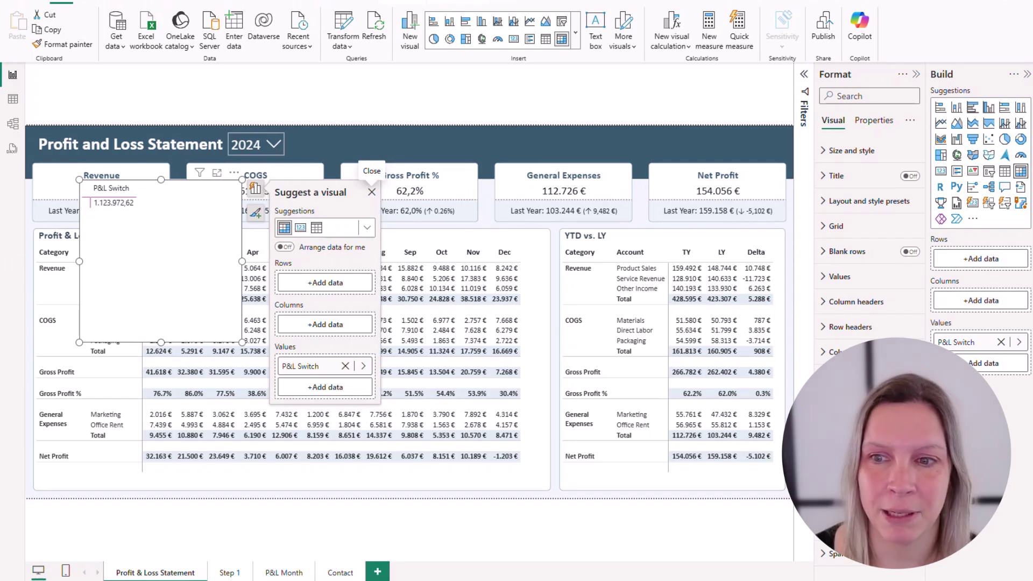
pyautogui.moveTo(1028, 323); pyautogui.dragTo(985, 280)
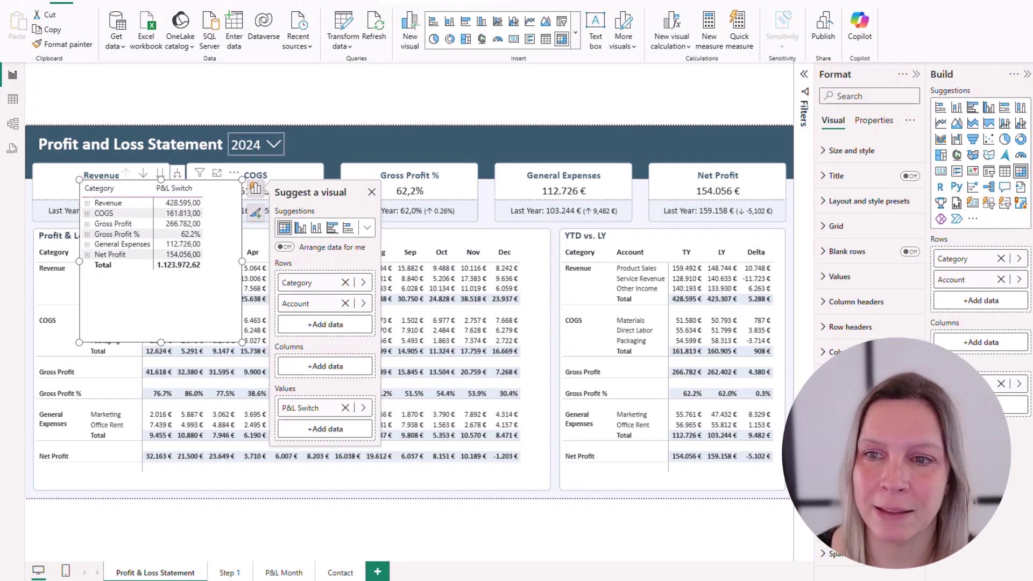
pyautogui.moveTo(1014, 376); pyautogui.dragTo(981, 347)
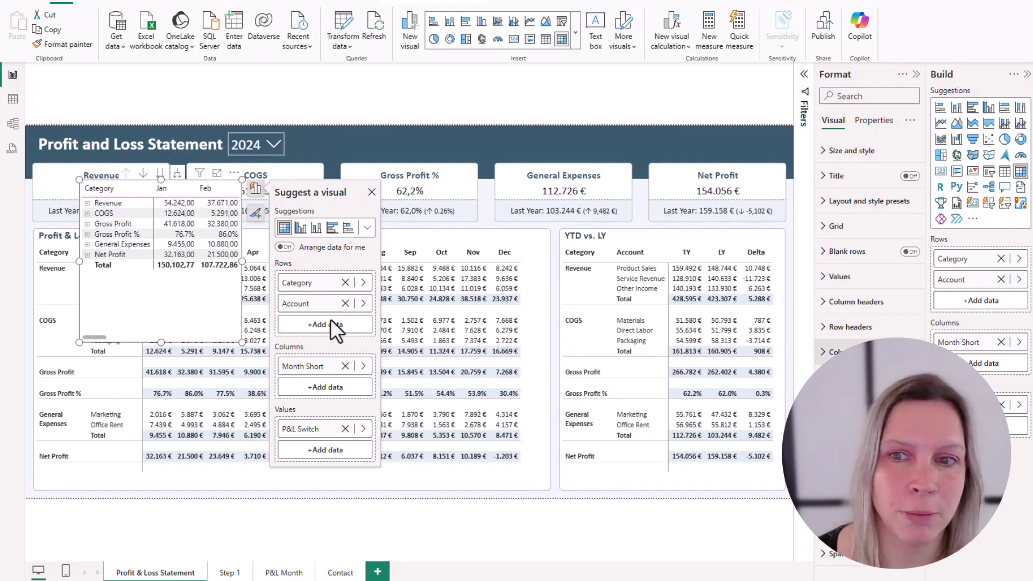
# Widen the matrix, expand every category to its accounts, and move and resize it at the page top
pyautogui.moveTo(241, 342); pyautogui.dragTo(760, 289)
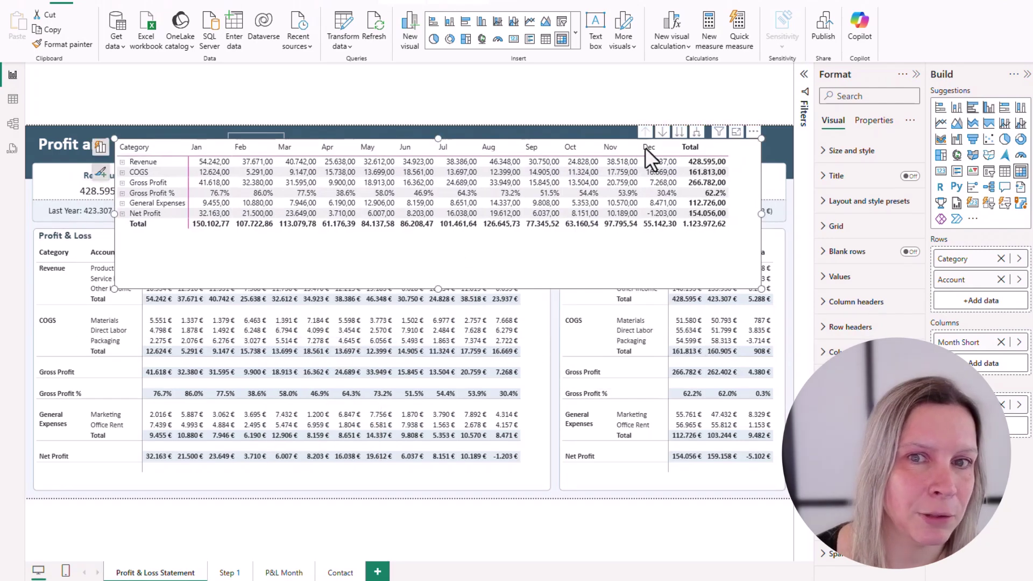
pyautogui.click(696, 131)
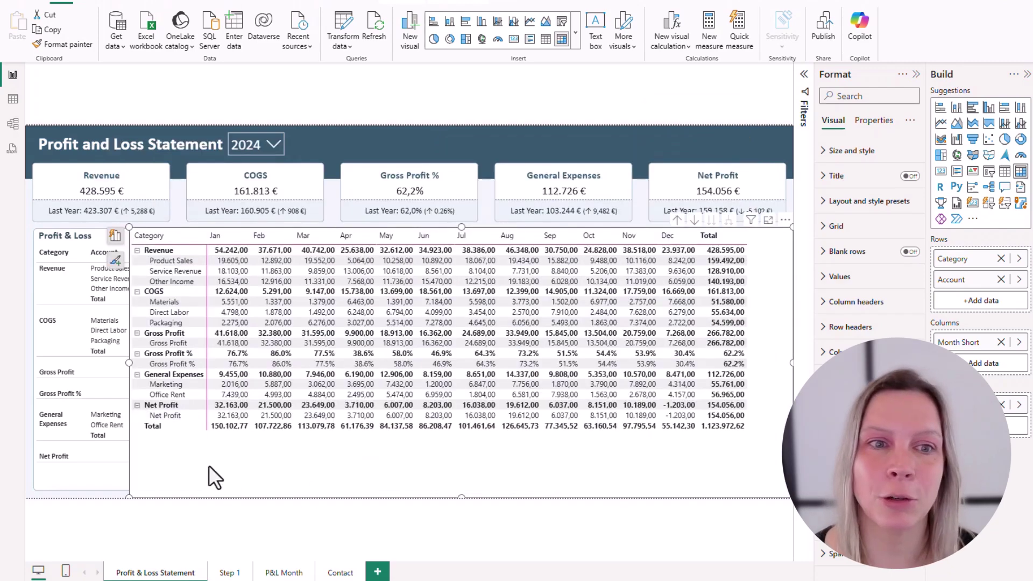
pyautogui.moveTo(215, 477); pyautogui.dragTo(215, 377)
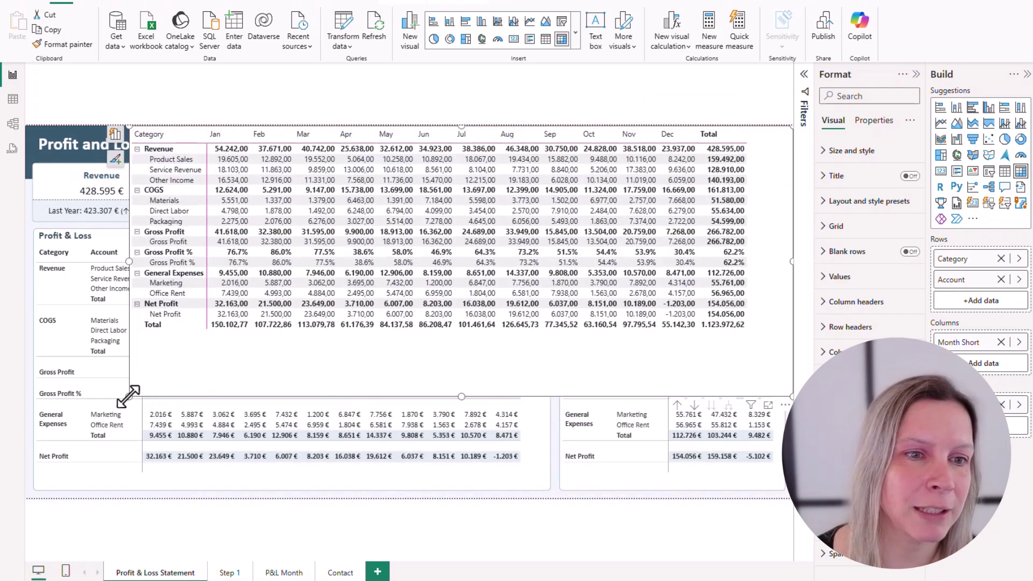
pyautogui.moveTo(129, 397); pyautogui.dragTo(112, 360)
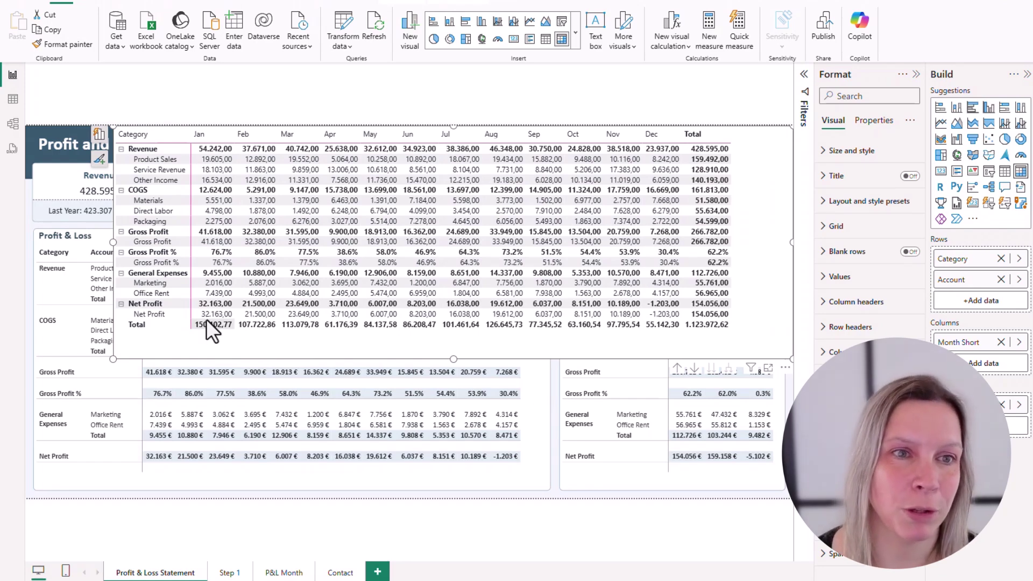
pyautogui.click(282, 573)
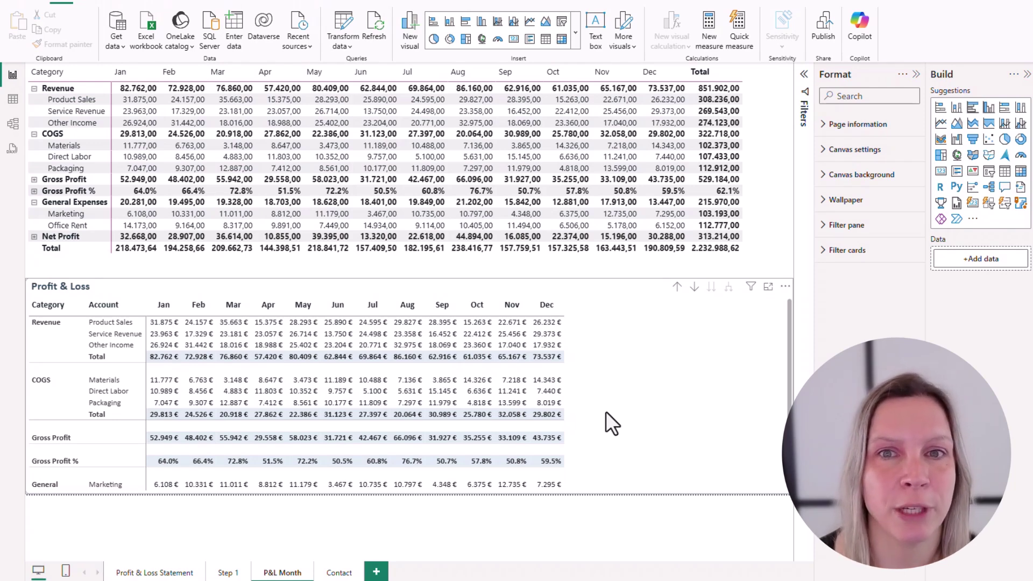
# Set the top matrix's style preset to None and its layout to Tabular
pyautogui.click(766, 195)
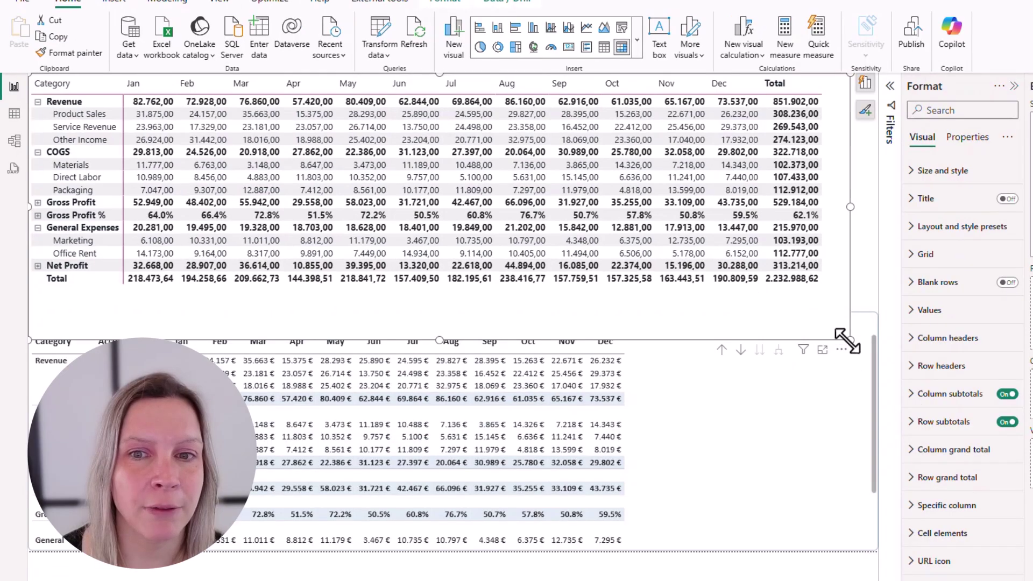
pyautogui.moveTo(767, 303); pyautogui.dragTo(762, 266)
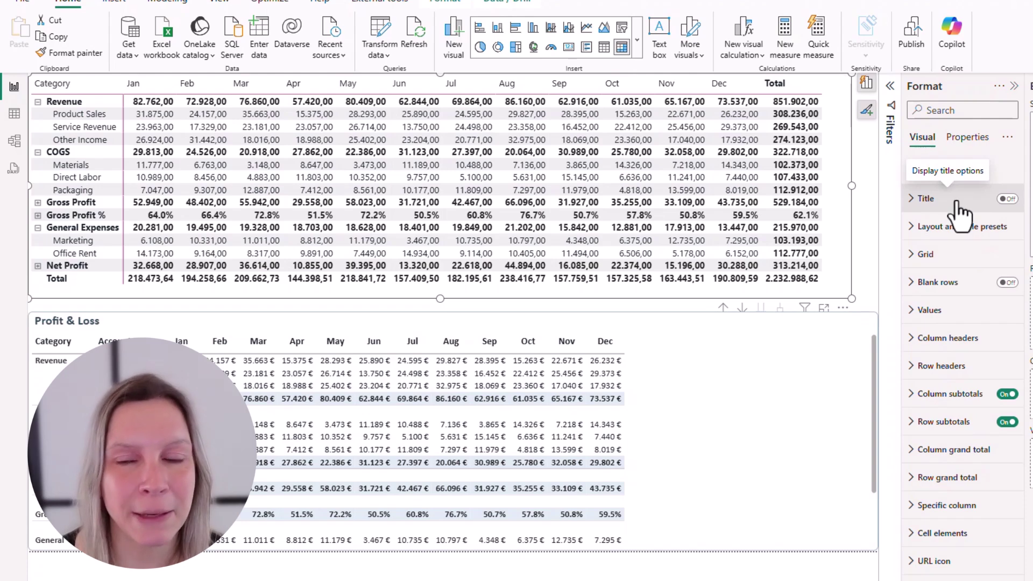
pyautogui.click(973, 237)
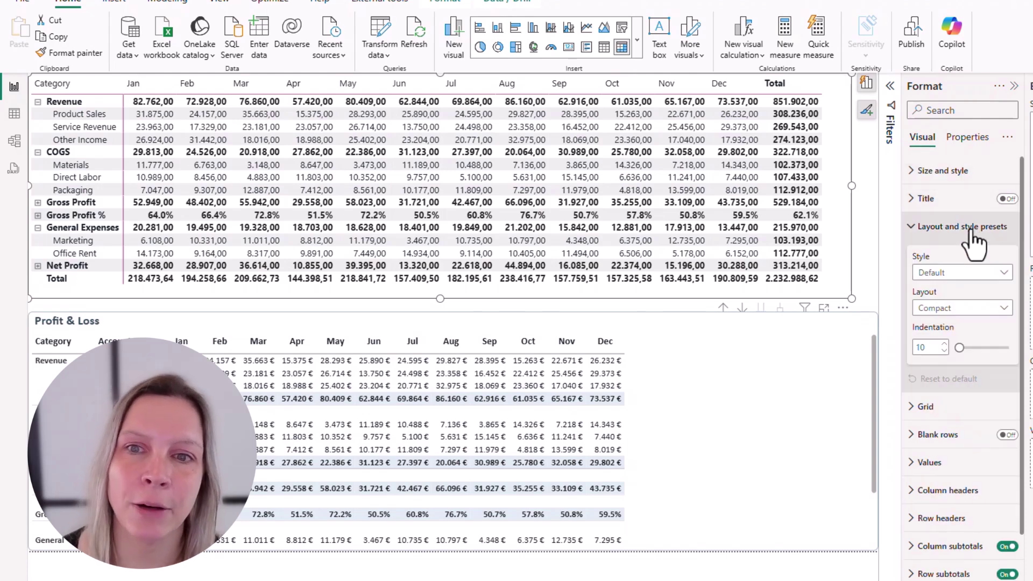
pyautogui.click(961, 273)
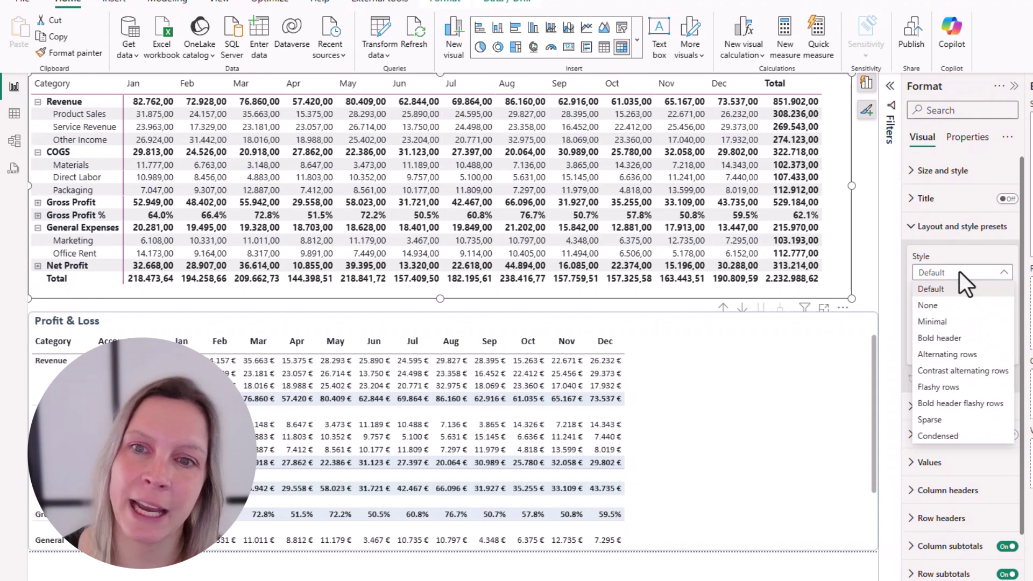
pyautogui.click(957, 305)
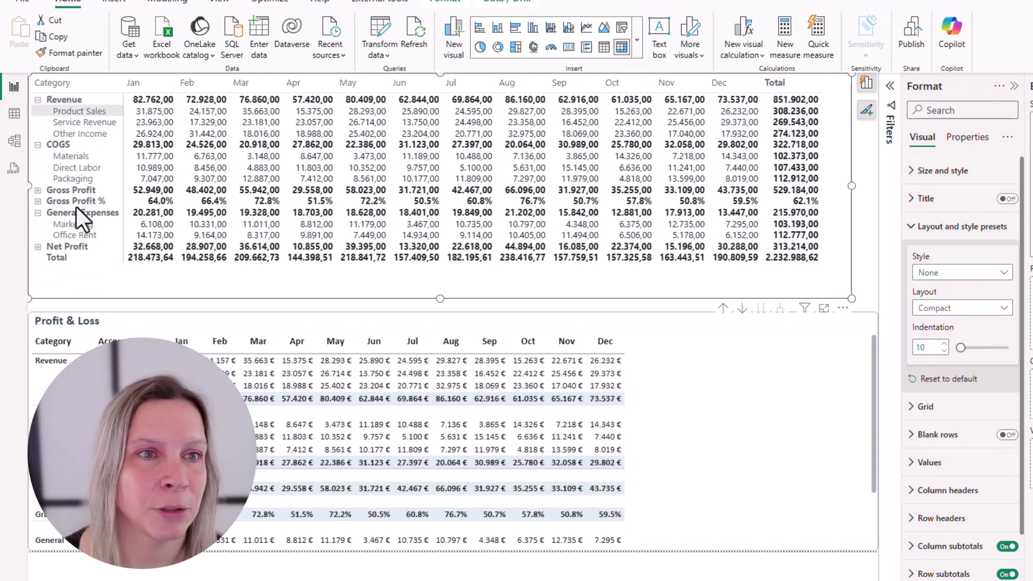
pyautogui.click(983, 309)
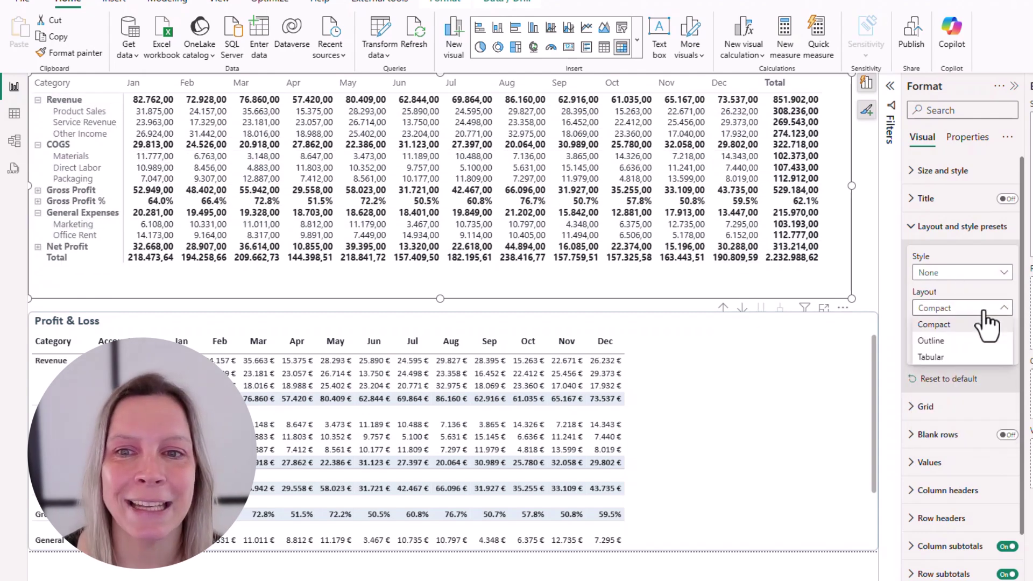
pyautogui.click(963, 368)
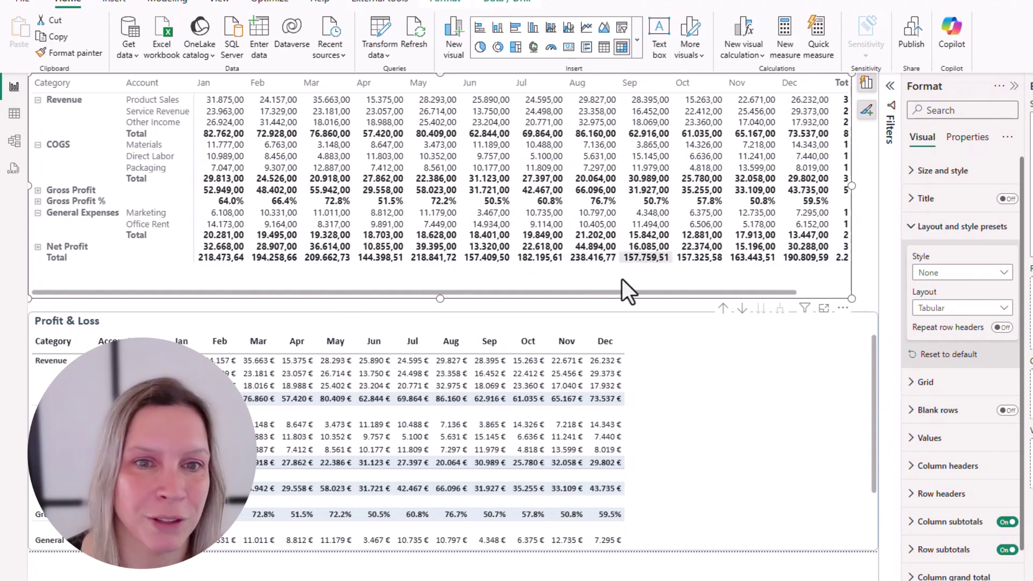
# Switch on blank rows between the category groups, toggling them to compare
pyautogui.scroll(-5, 969, 323)
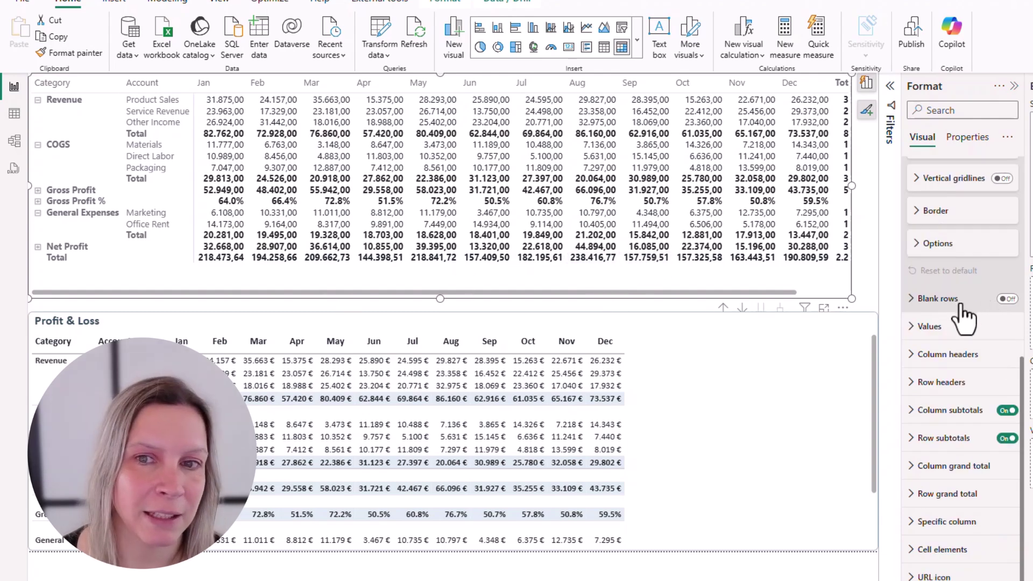
pyautogui.click(1006, 300)
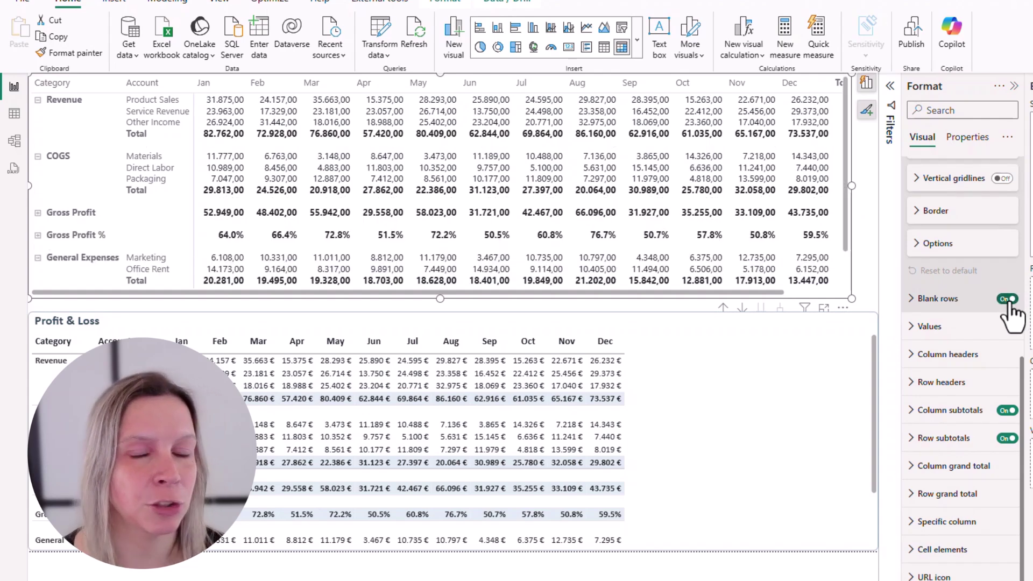
pyautogui.click(1007, 299)
pyautogui.click(1007, 299)
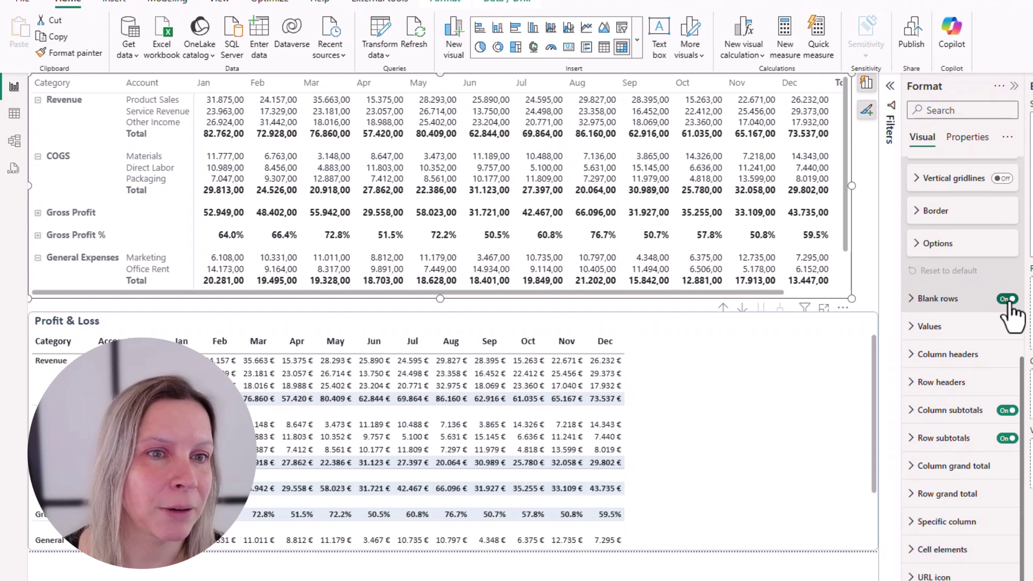
pyautogui.click(1007, 300)
pyautogui.click(1007, 300)
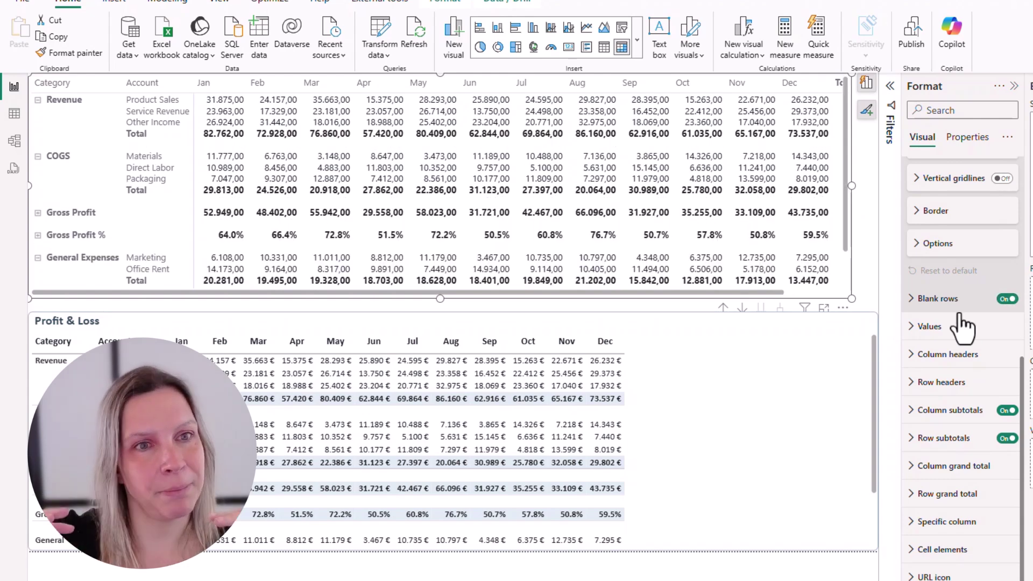
# Give the blank rows a grey top border line
pyautogui.click(947, 299)
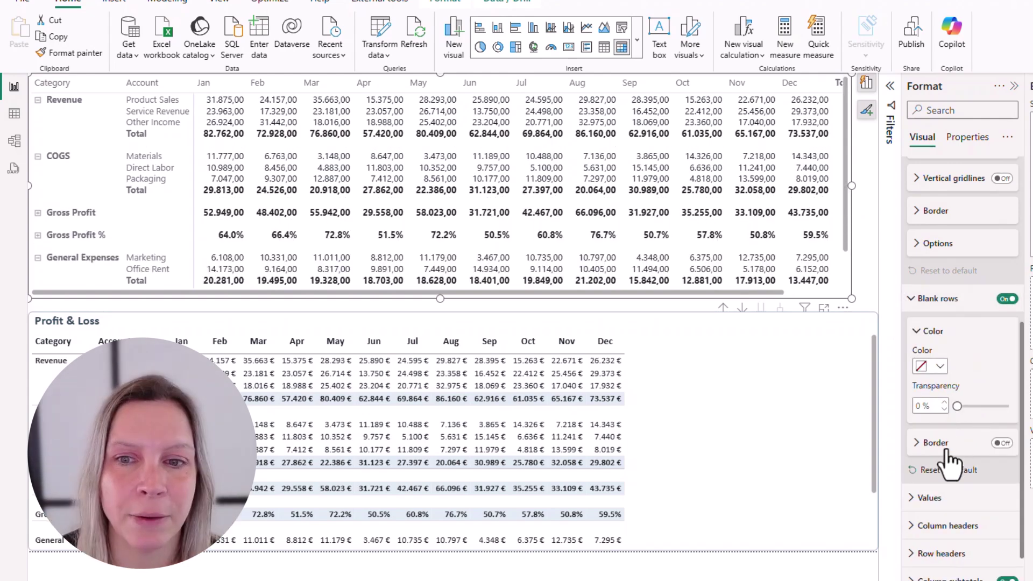
pyautogui.click(947, 443)
pyautogui.click(1002, 443)
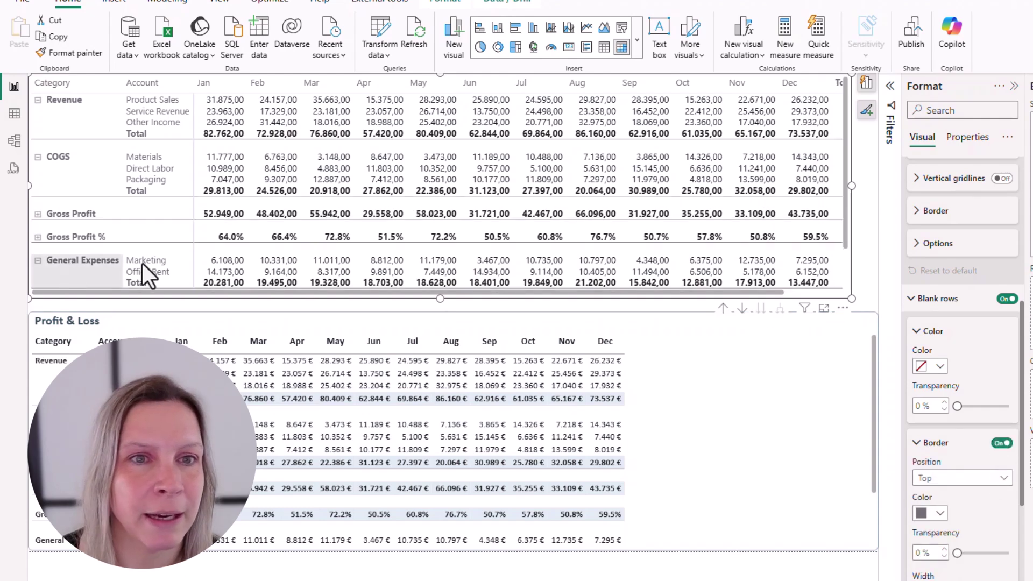
pyautogui.click(939, 514)
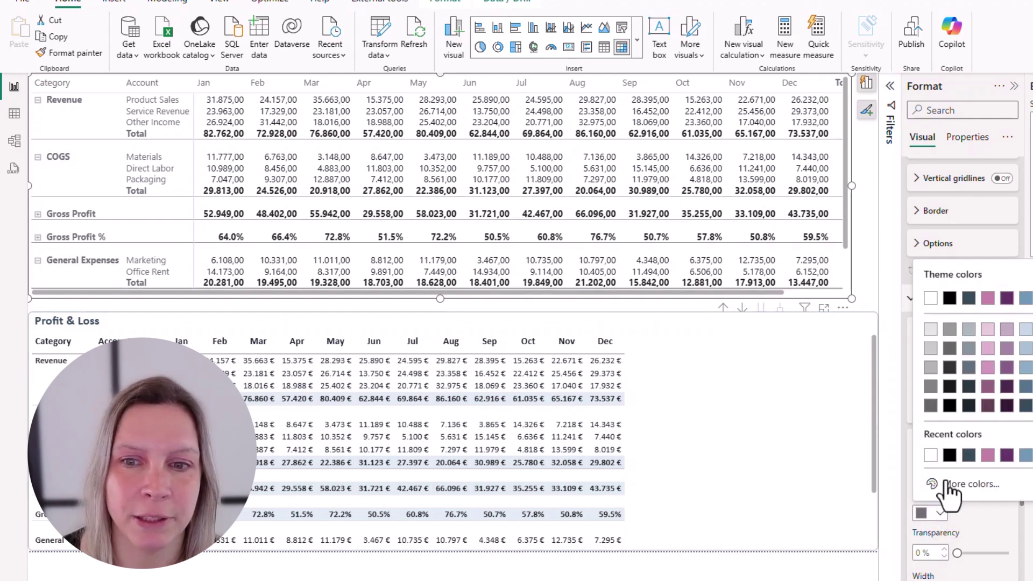
pyautogui.click(930, 405)
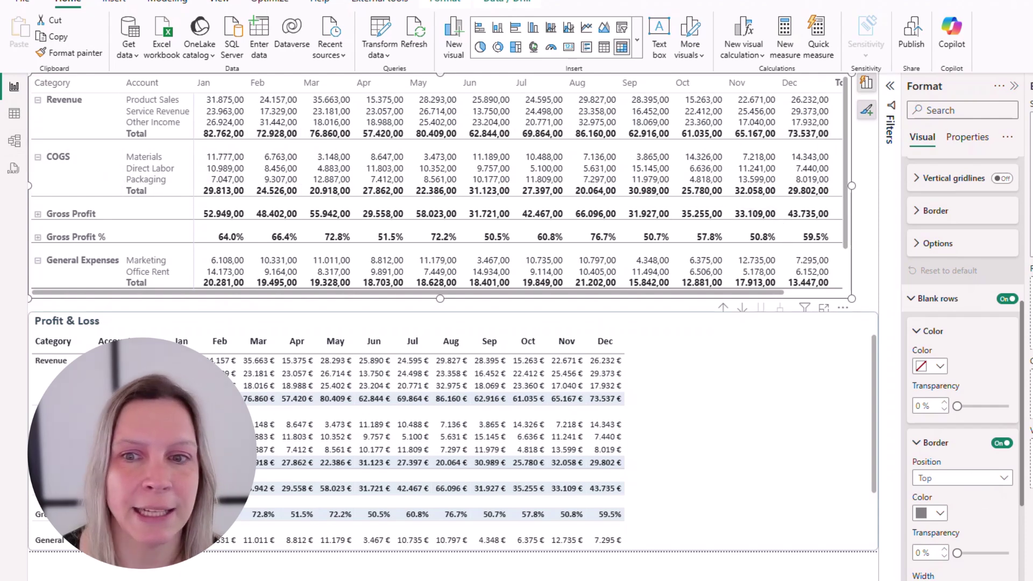
# Centre the month column headers, left-align the Category and Account titles, and make header text black
pyautogui.scroll(-5, 952, 425)
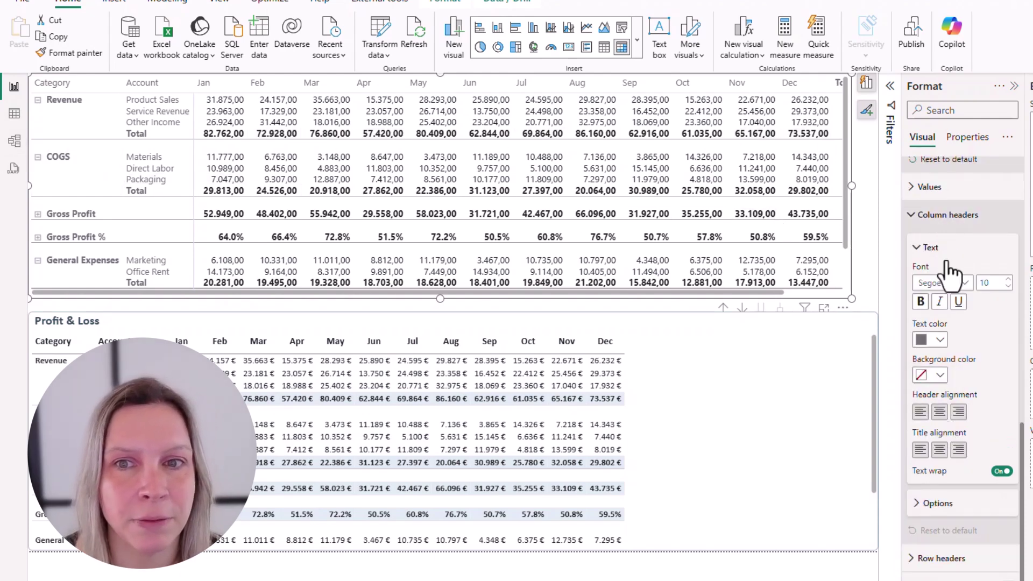
pyautogui.click(940, 412)
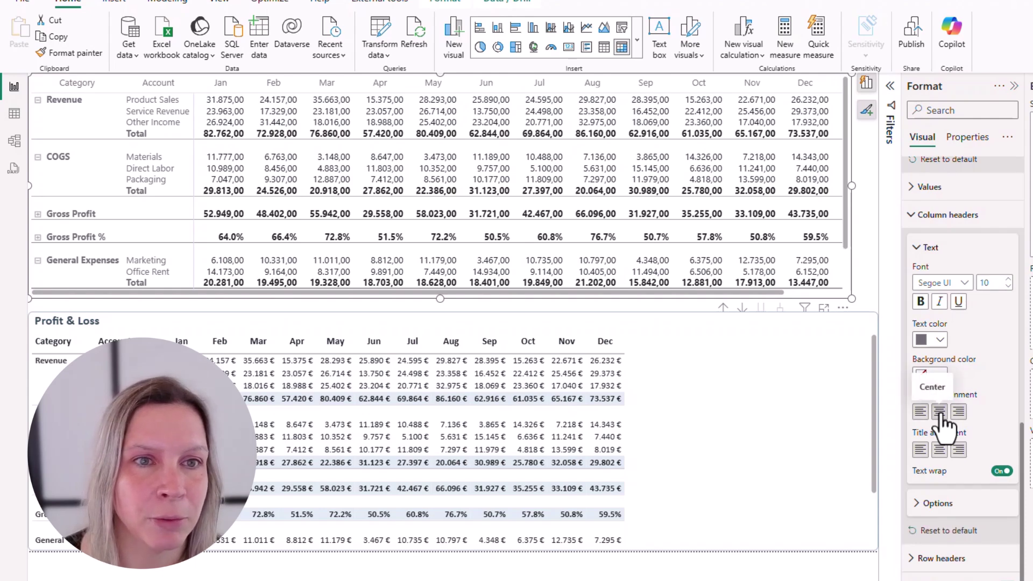
pyautogui.click(920, 449)
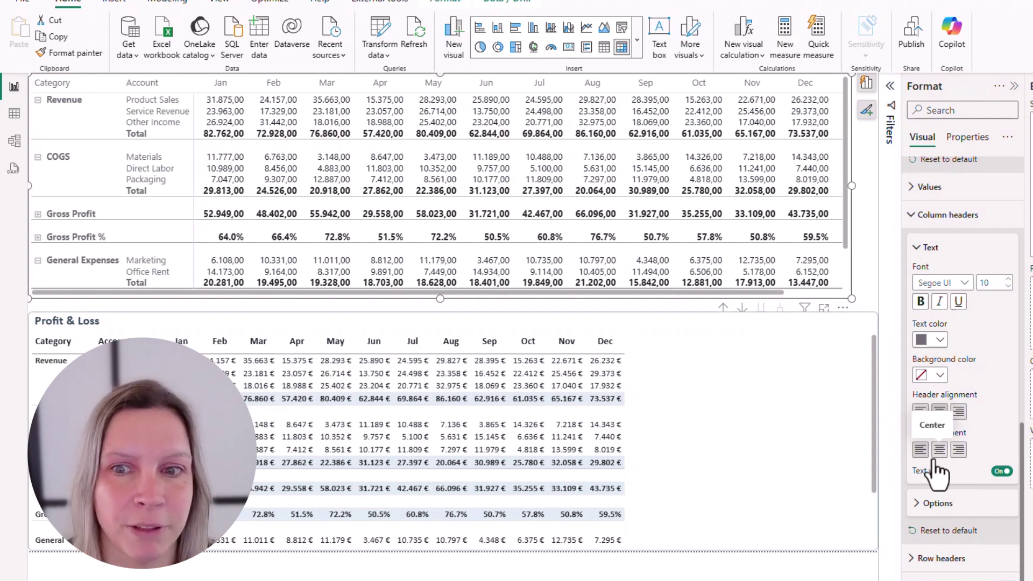
pyautogui.click(940, 340)
pyautogui.click(944, 383)
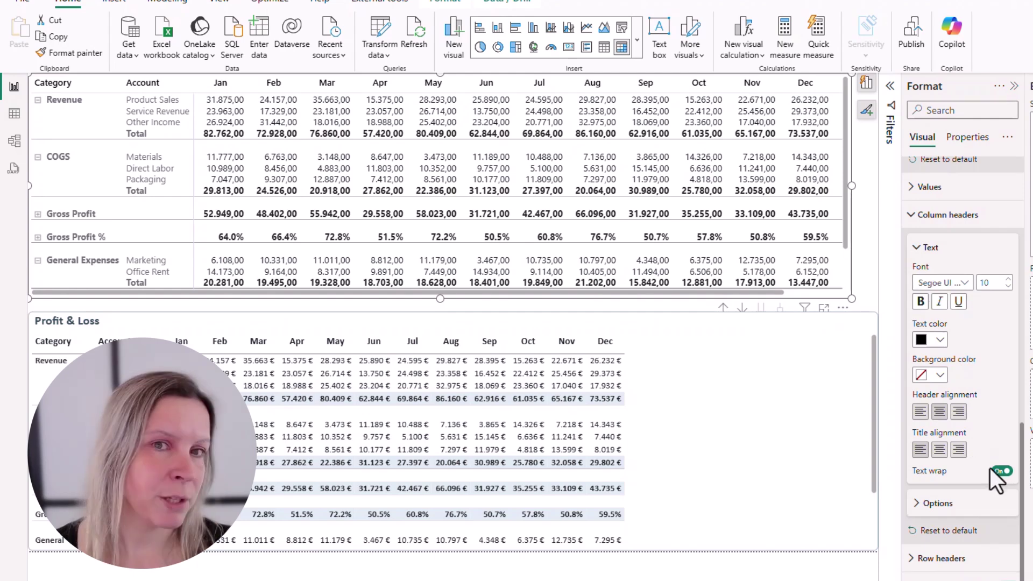
pyautogui.scroll(-3, 971, 452)
pyautogui.click(973, 379)
pyautogui.scroll(-4, 971, 385)
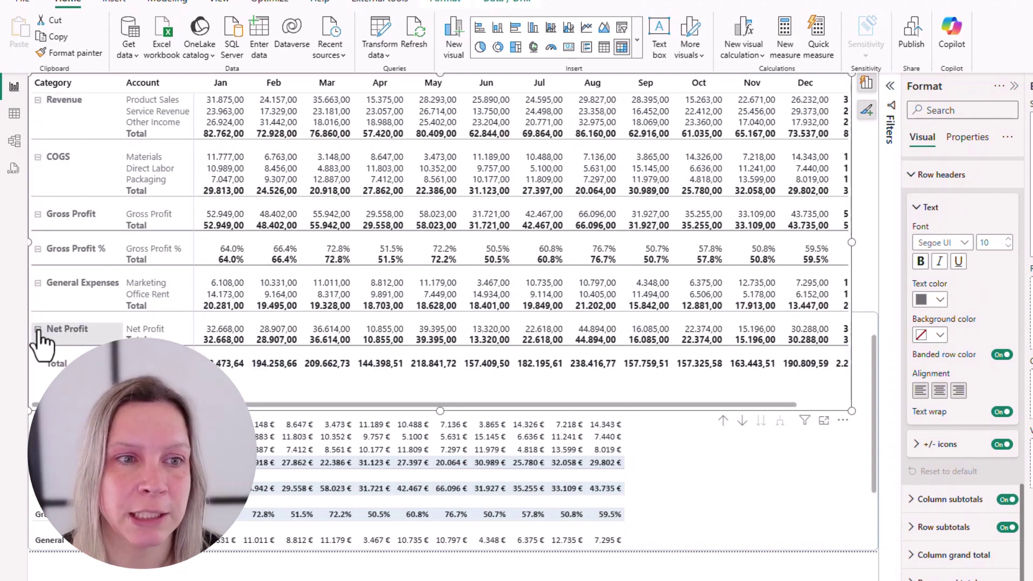
# Collapse the Net Profit, Gross Profit % and Gross Profit groups and hide the expand/collapse icons
pyautogui.click(38, 329)
pyautogui.click(37, 249)
pyautogui.click(38, 214)
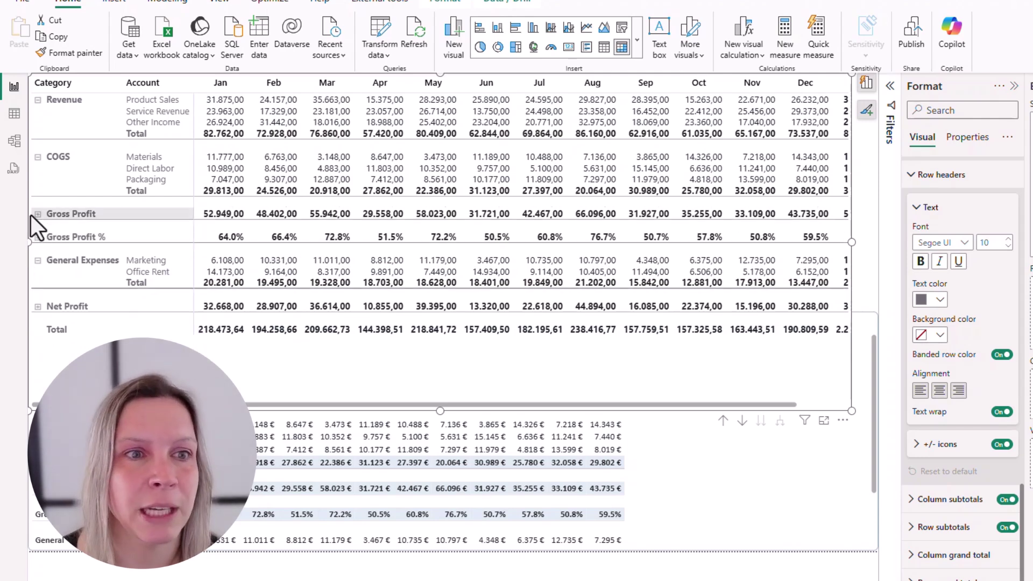
pyautogui.click(1002, 445)
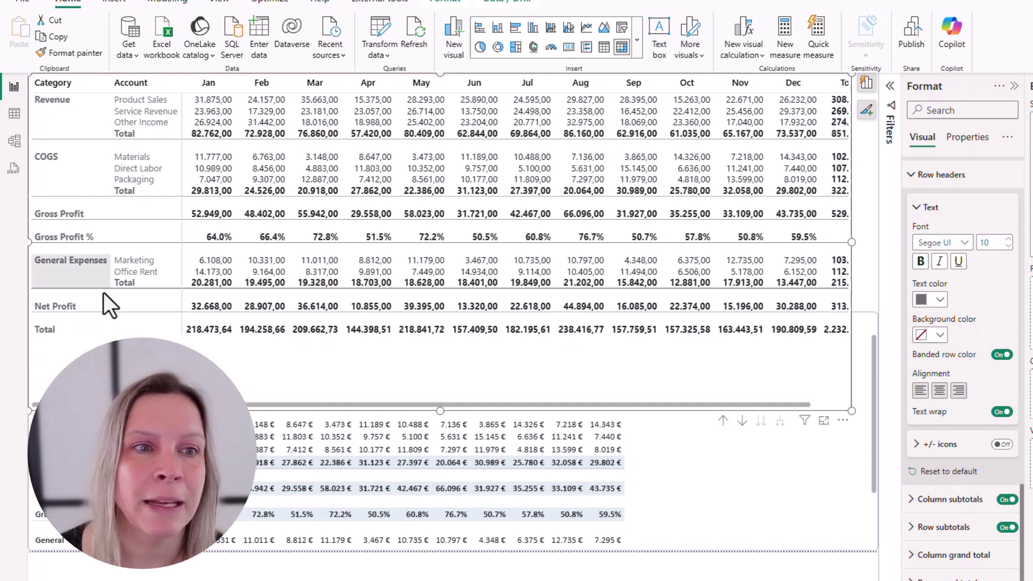
# Expand the Gross Profit % row by selection, then collapse it back to a single row
pyautogui.rightClick(68, 238)
pyautogui.moveTo(130, 264)
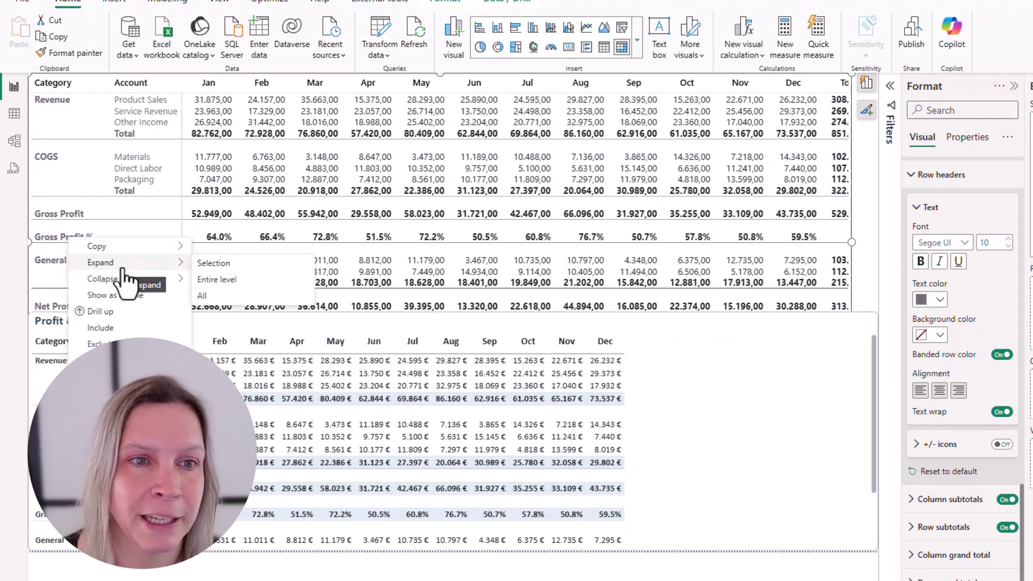
pyautogui.click(235, 263)
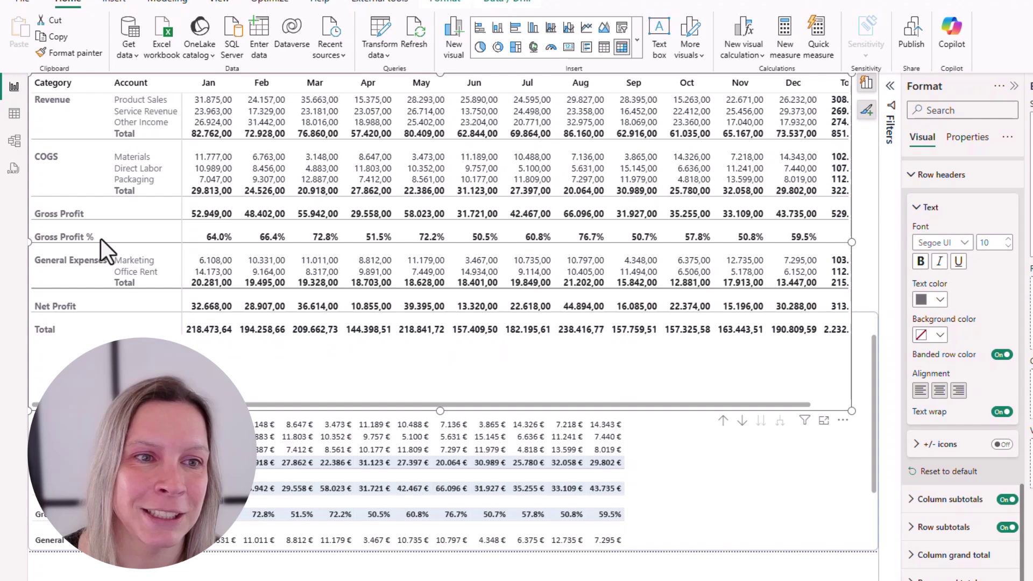
pyautogui.rightClick(70, 241)
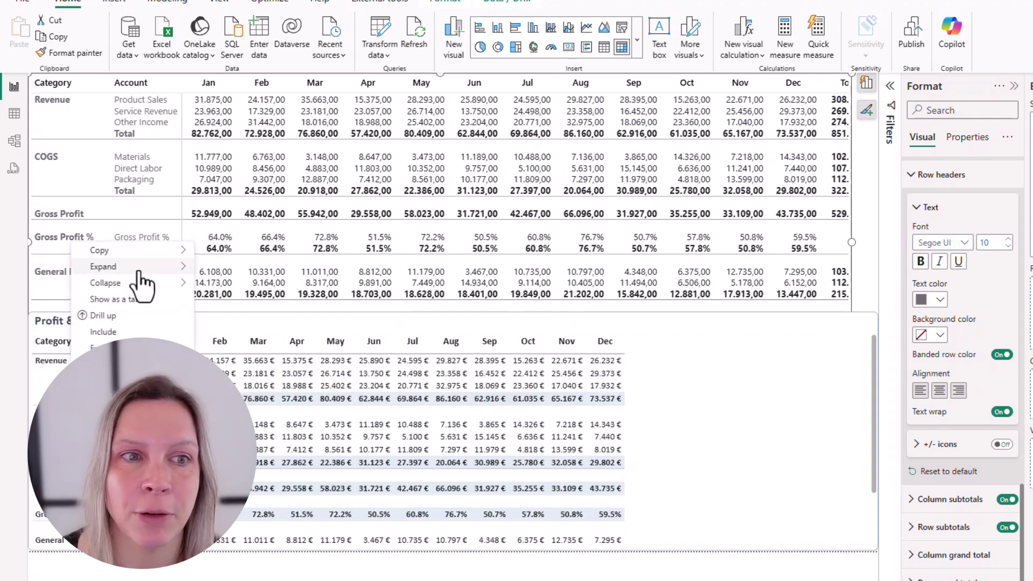
pyautogui.moveTo(129, 266)
pyautogui.moveTo(105, 283)
pyautogui.click(216, 284)
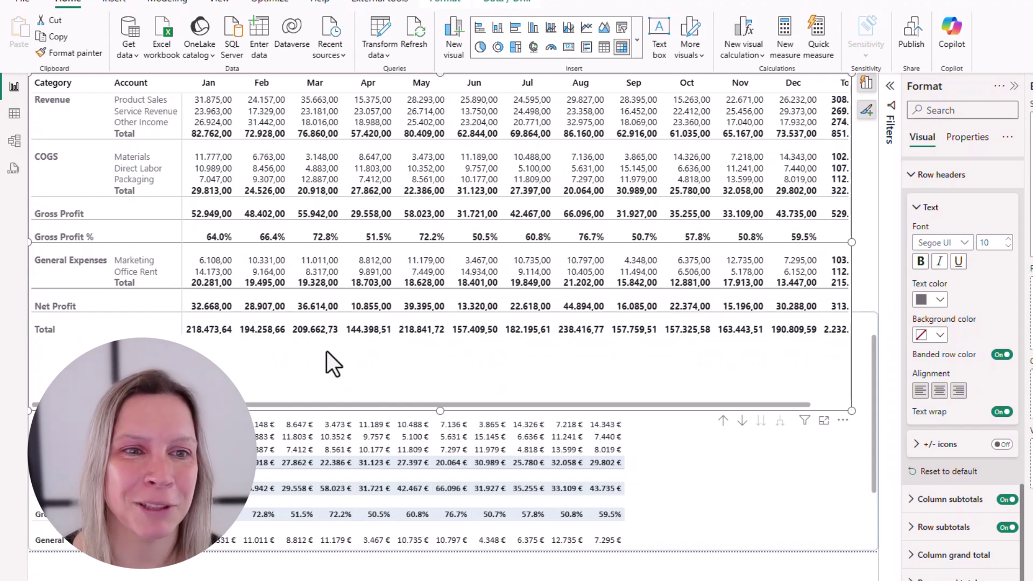
# In the matrix's Specific column formatting, turn off Apply to values
pyautogui.scroll(-4, 963, 538)
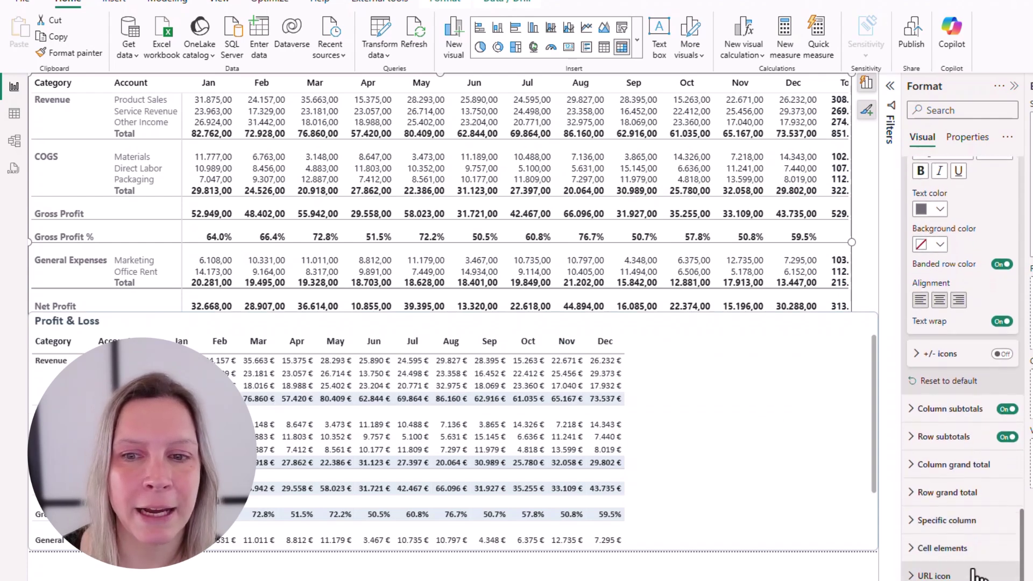
pyautogui.click(963, 522)
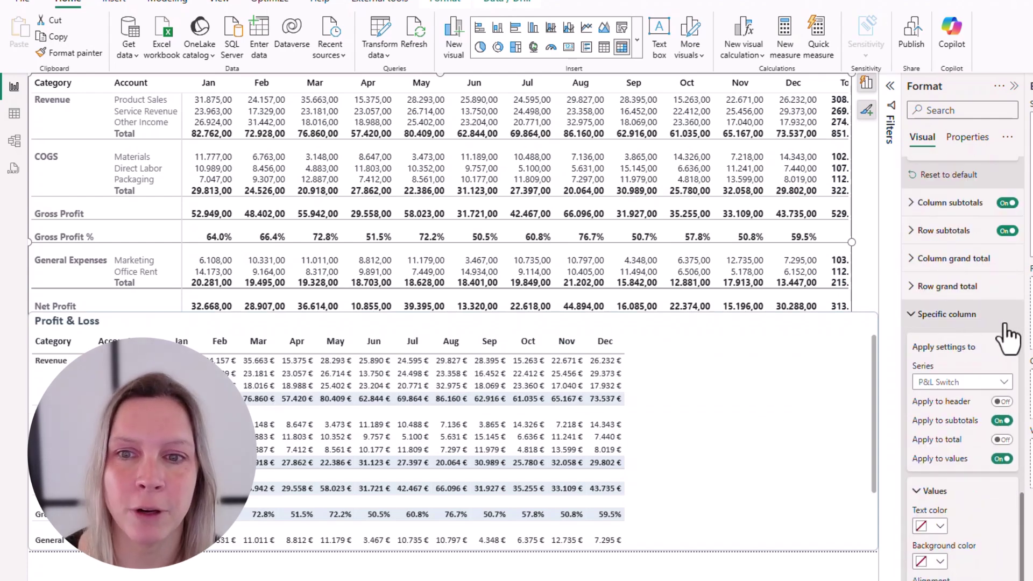
pyautogui.scroll(-2, 990, 339)
pyautogui.scroll(-2, 963, 208)
pyautogui.scroll(3, 968, 223)
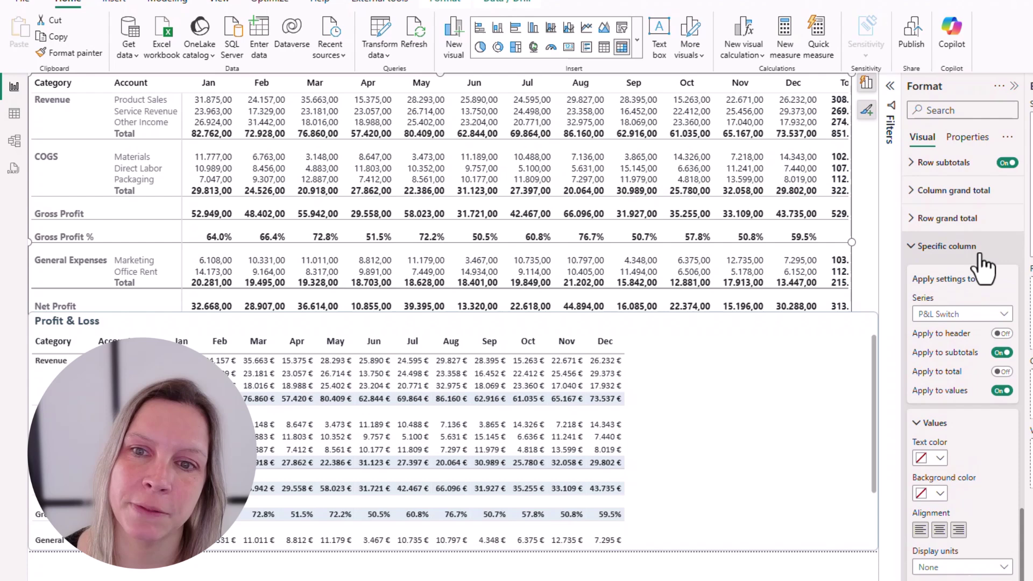
pyautogui.click(1002, 391)
# Give the subtotal rows a custom pale light cyan background colour
pyautogui.scroll(-2, 976, 473)
pyautogui.click(941, 389)
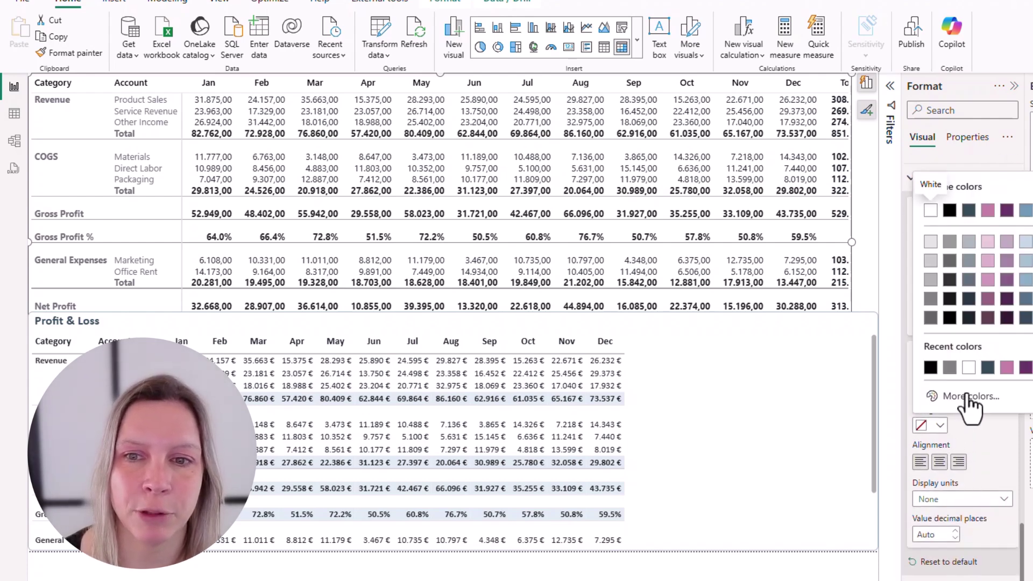
pyautogui.click(971, 399)
pyautogui.click(1014, 350)
pyautogui.click(951, 192)
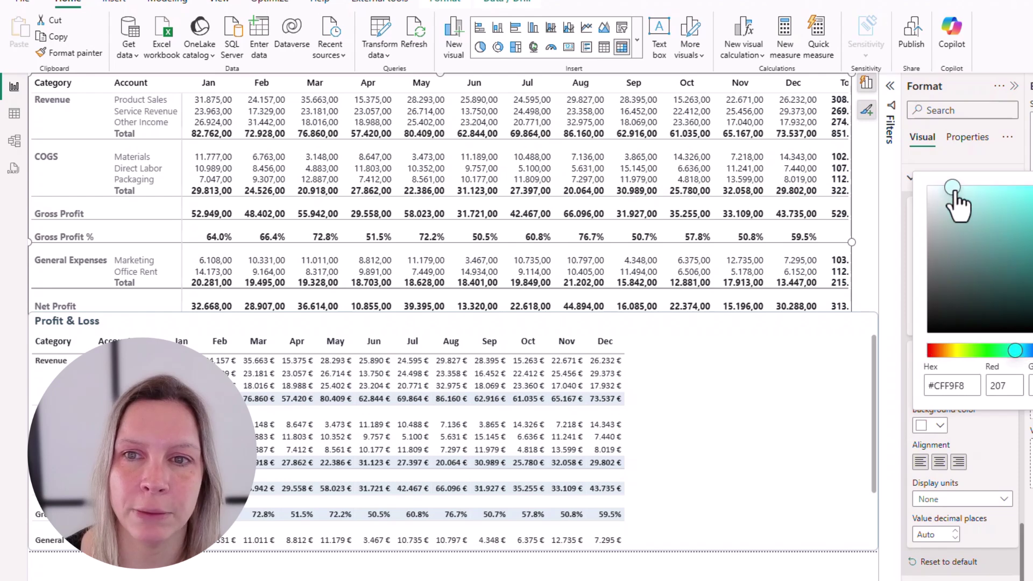
pyautogui.moveTo(955, 213); pyautogui.dragTo(950, 222)
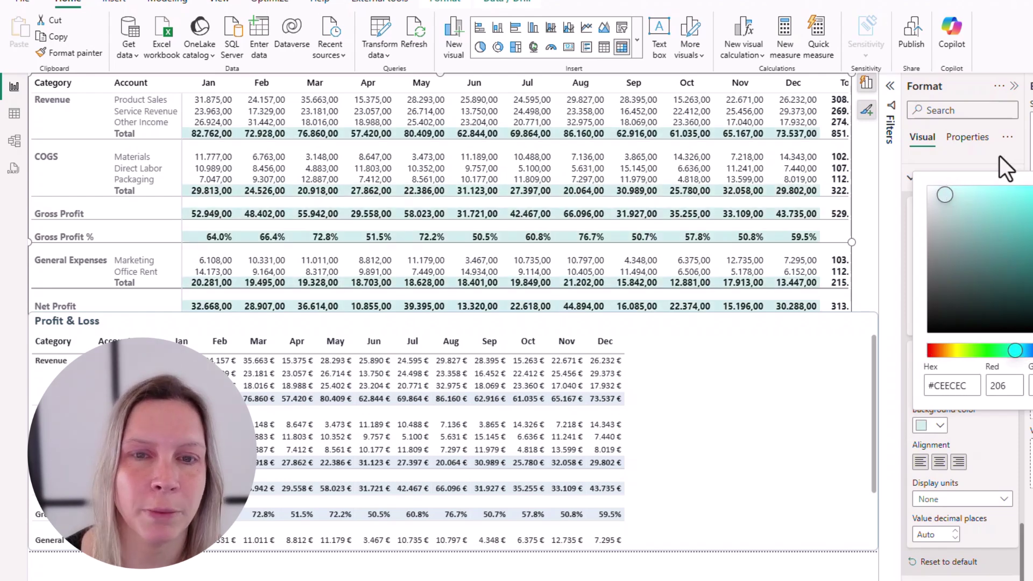
pyautogui.click(1000, 156)
# Turn off Column subtotals to drop the Total column, then resize the matrix
pyautogui.scroll(5, 971, 450)
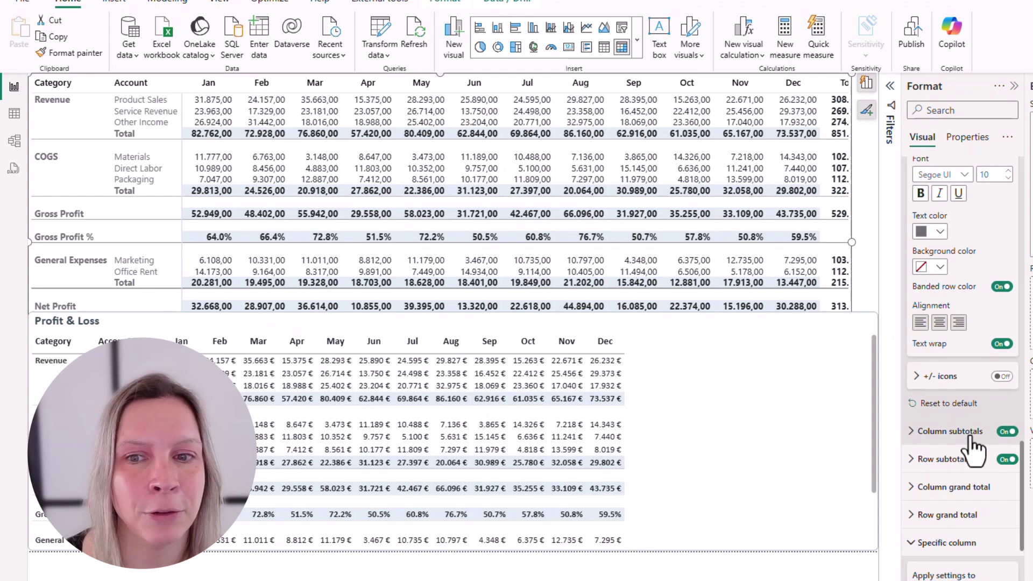
pyautogui.click(1006, 431)
pyautogui.moveTo(851, 410); pyautogui.dragTo(827, 319)
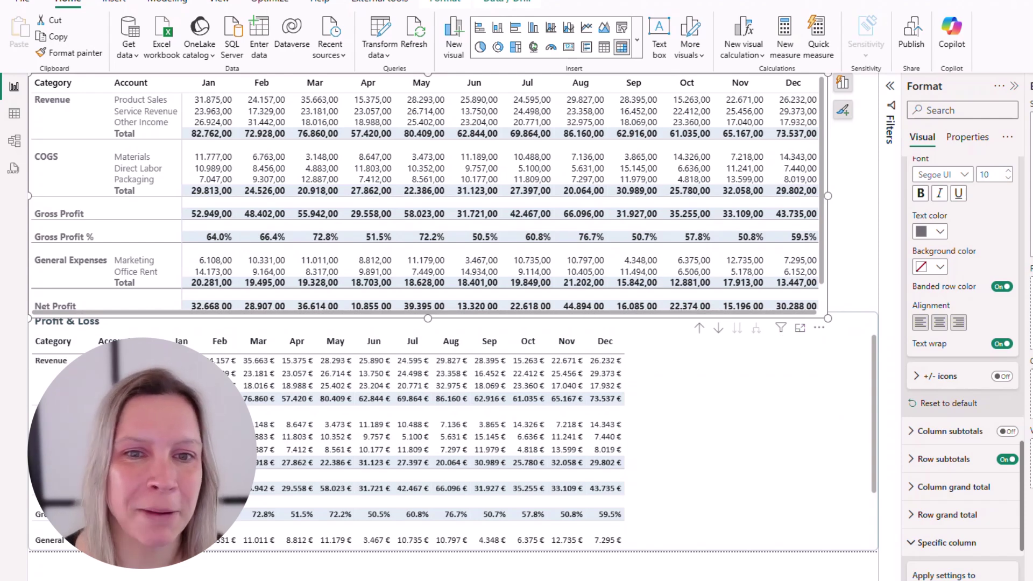
# Select the monthly Profit & Loss matrix to view the finished Profit and Loss Statement page
pyautogui.click(654, 473)
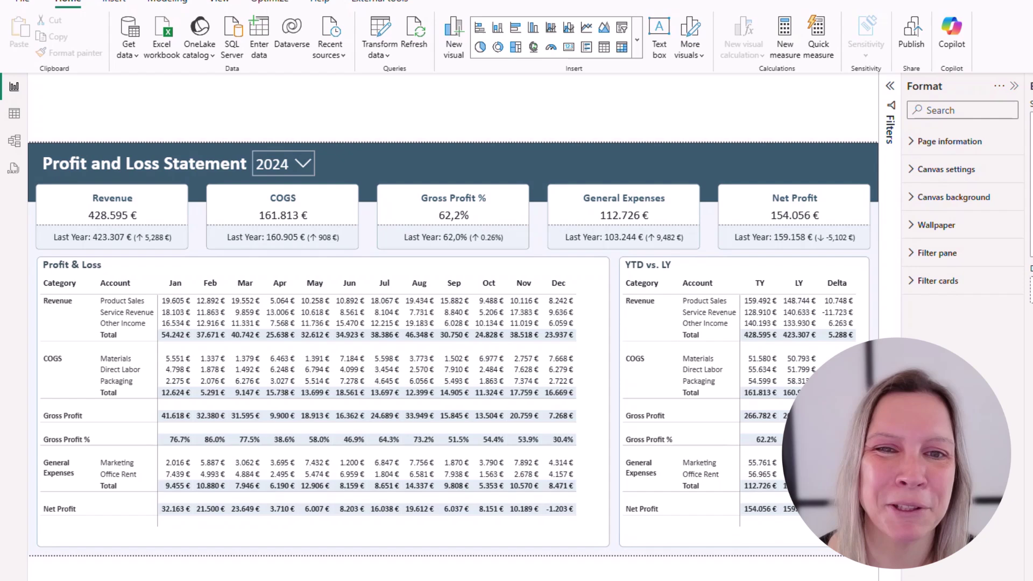
# Select the YTD vs. LY matrix, then switch to data view of the P&L Table TY LY Delta table
pyautogui.click(785, 541)
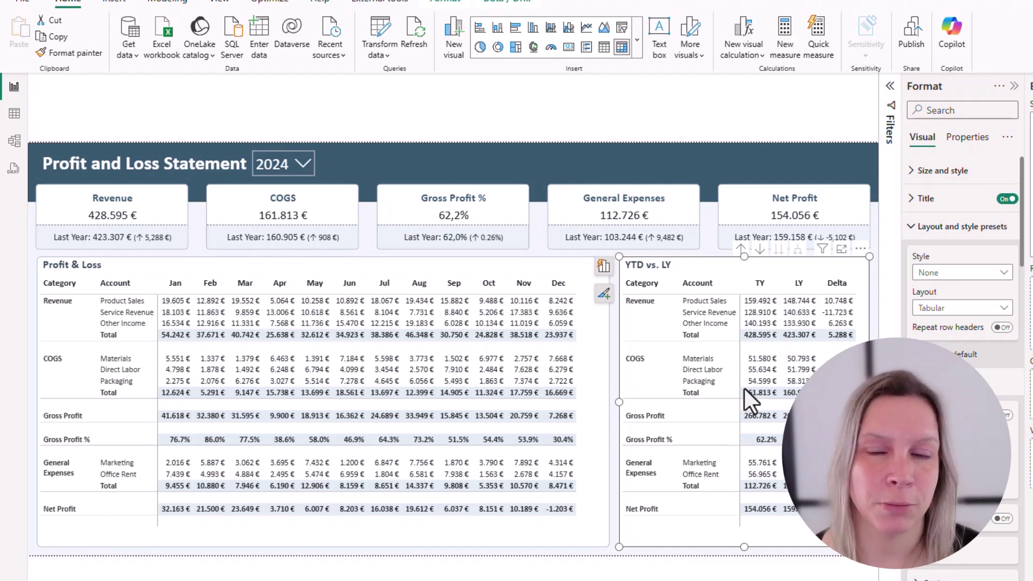
pyautogui.click(14, 114)
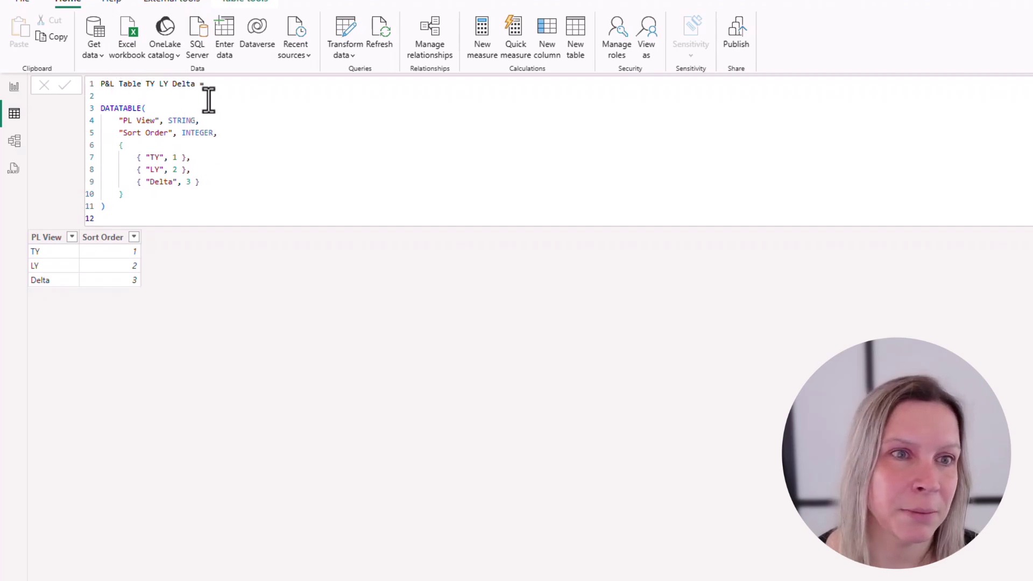
pyautogui.click(118, 129)
pyautogui.moveTo(118, 132); pyautogui.dragTo(176, 133)
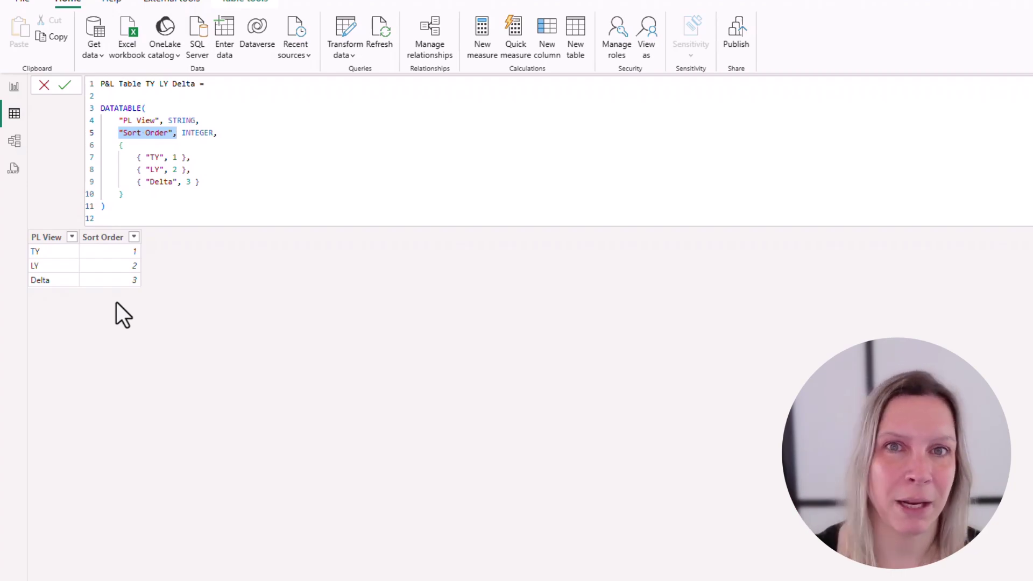
pyautogui.click(14, 87)
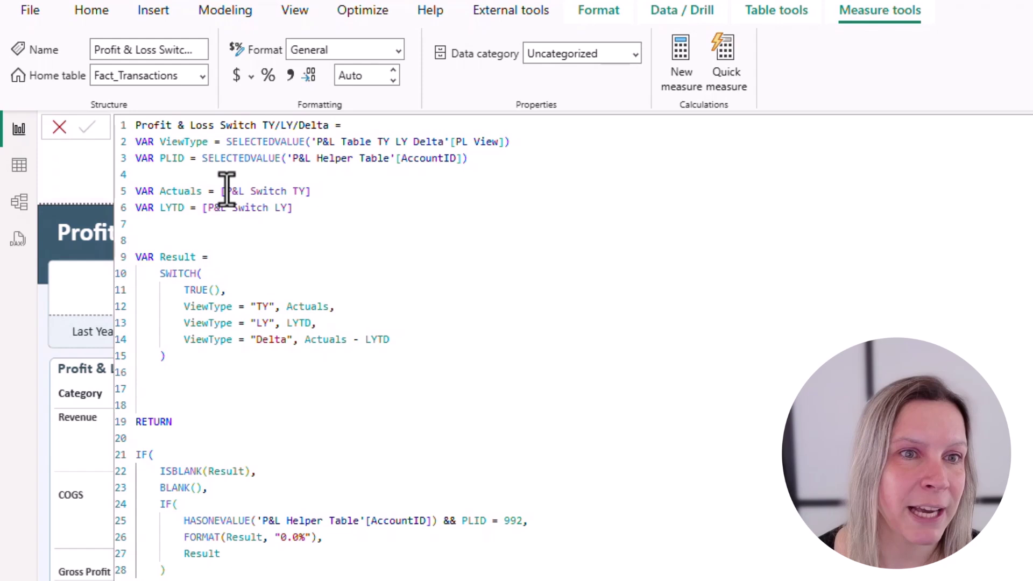
pyautogui.moveTo(218, 191); pyautogui.dragTo(362, 189)
pyautogui.click(143, 194)
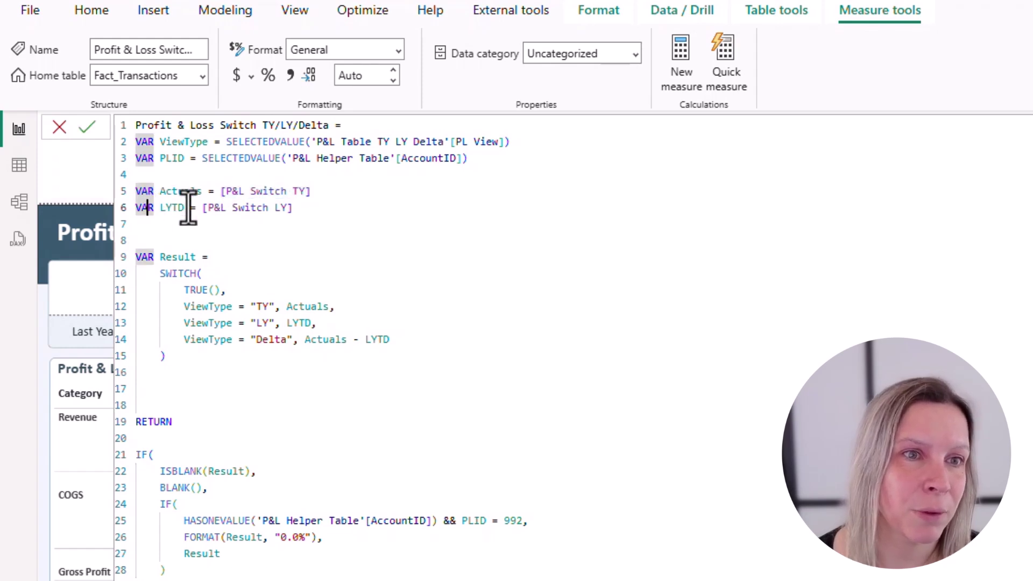
pyautogui.moveTo(197, 207); pyautogui.dragTo(344, 211)
pyautogui.click(336, 233)
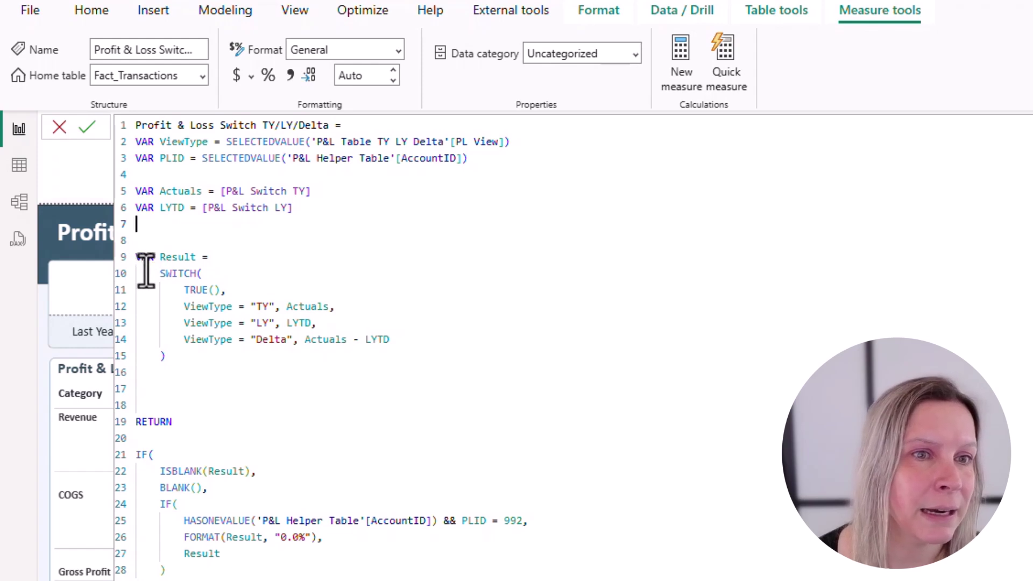
pyautogui.moveTo(176, 306); pyautogui.dragTo(276, 307)
pyautogui.doubleClick(311, 306)
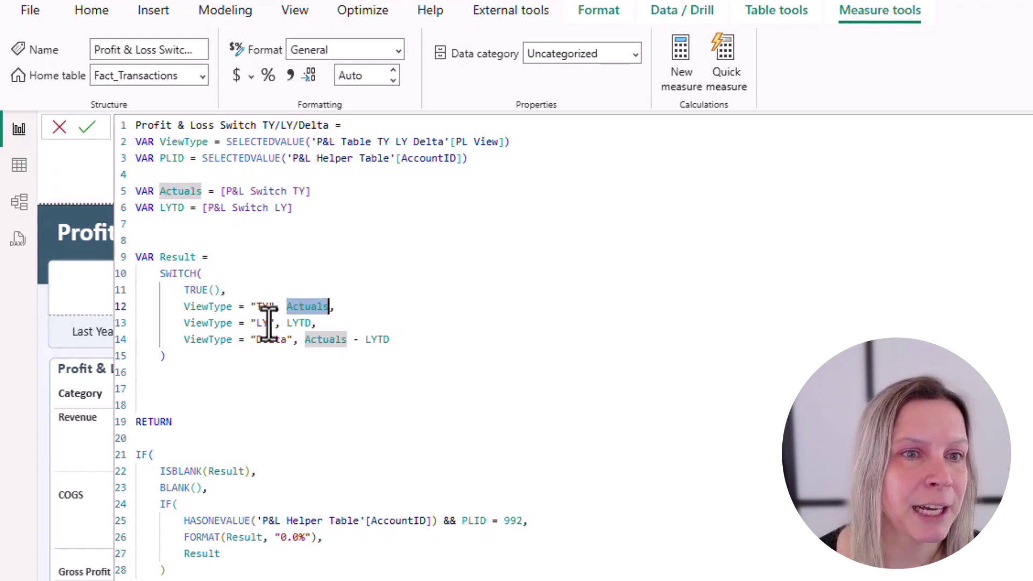
pyautogui.doubleClick(172, 209)
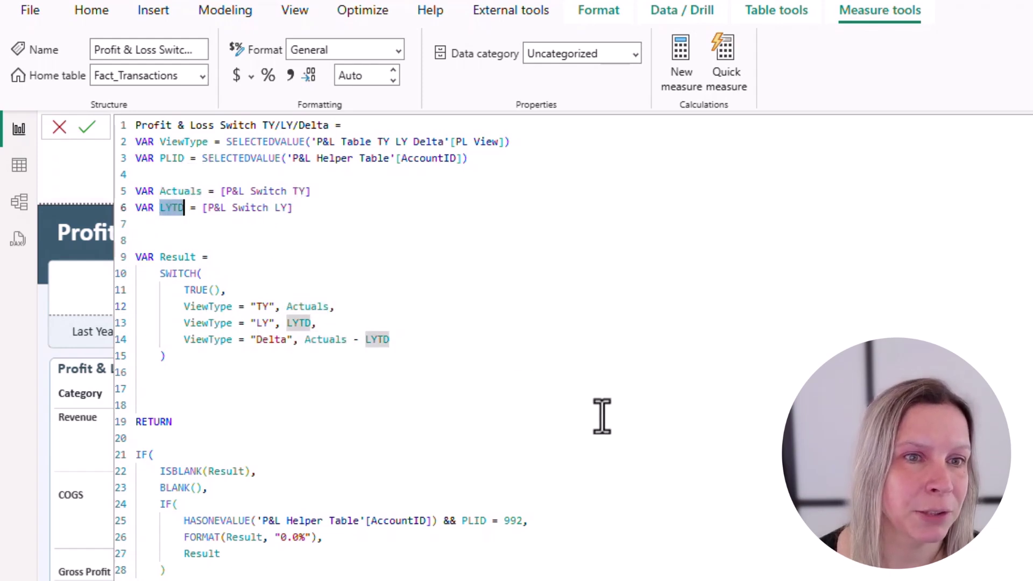
pyautogui.click(318, 370)
pyautogui.doubleClick(318, 339)
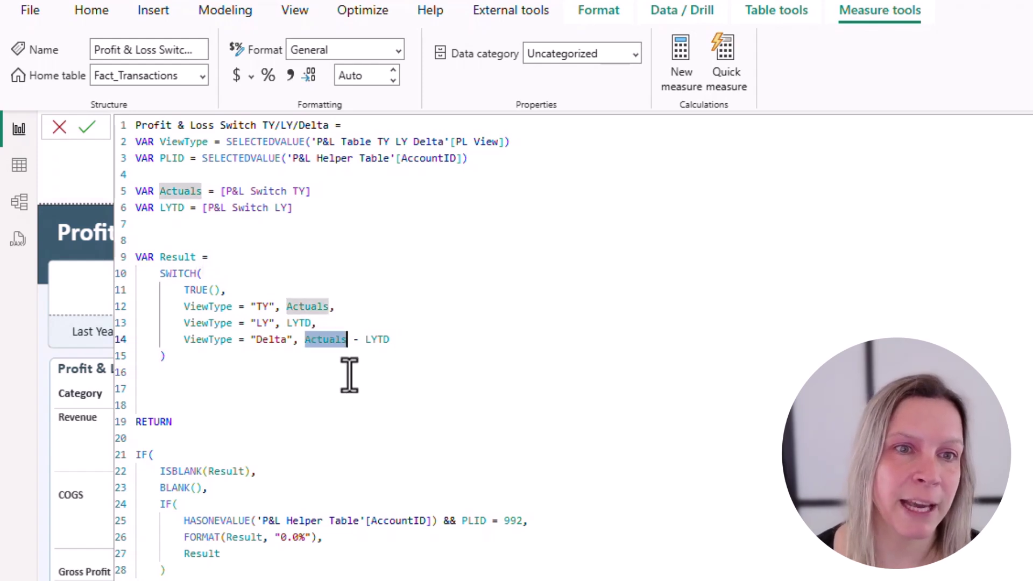
pyautogui.press('Down')
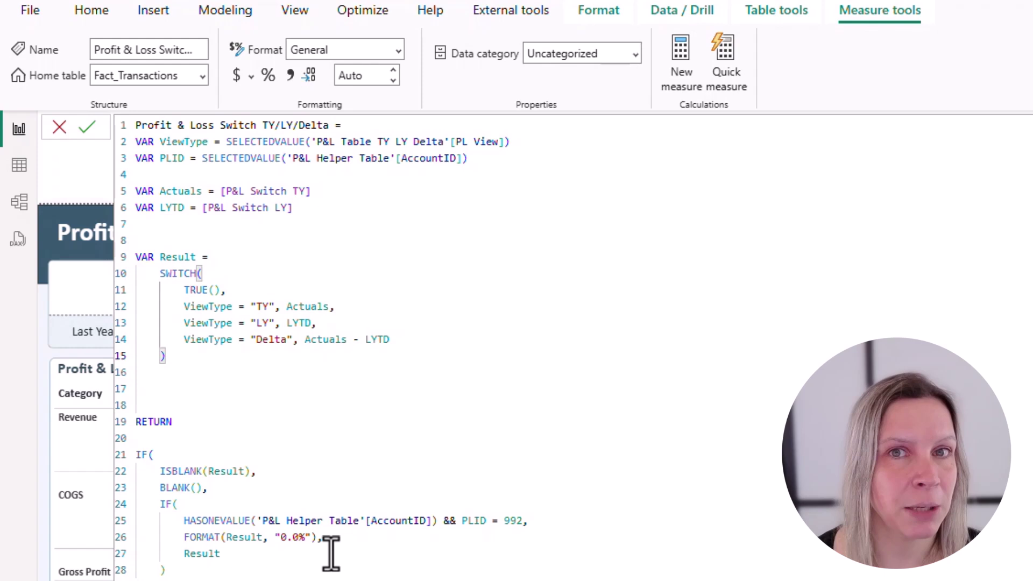
pyautogui.click(177, 521)
pyautogui.moveTo(177, 521); pyautogui.dragTo(387, 544)
pyautogui.click(445, 544)
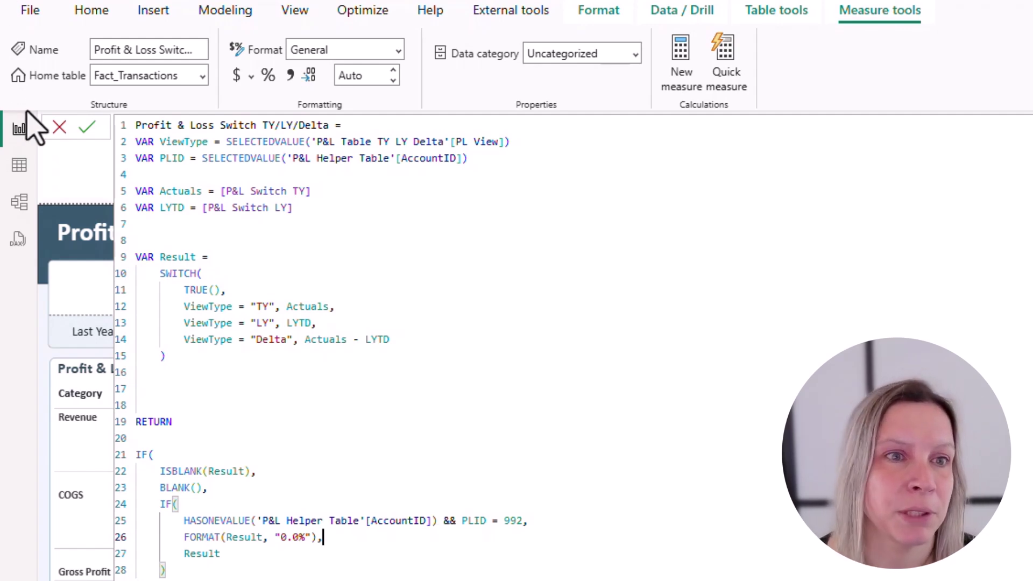
# Discard the formula edit and format the Profit & Loss Switch TY/LY/Delta measure as € Euro currency
pyautogui.click(59, 127)
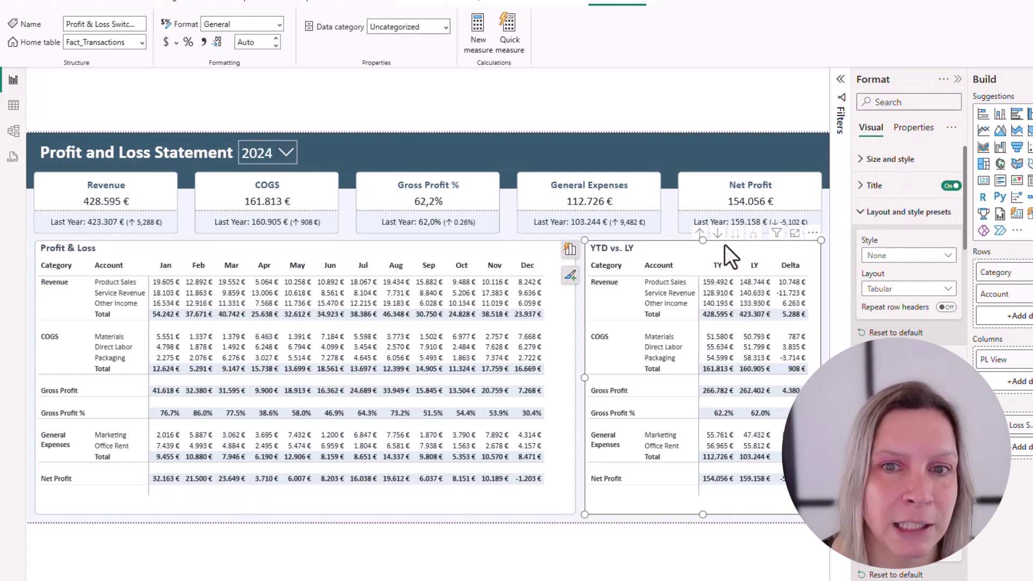
pyautogui.click(915, 131)
pyautogui.click(923, 158)
pyautogui.click(926, 211)
pyautogui.click(921, 272)
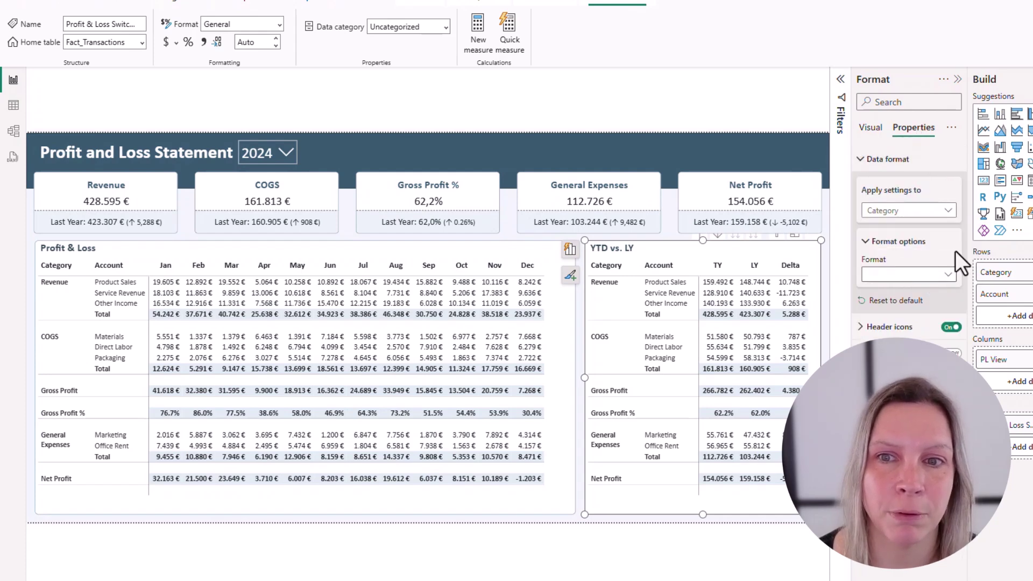
pyautogui.click(955, 250)
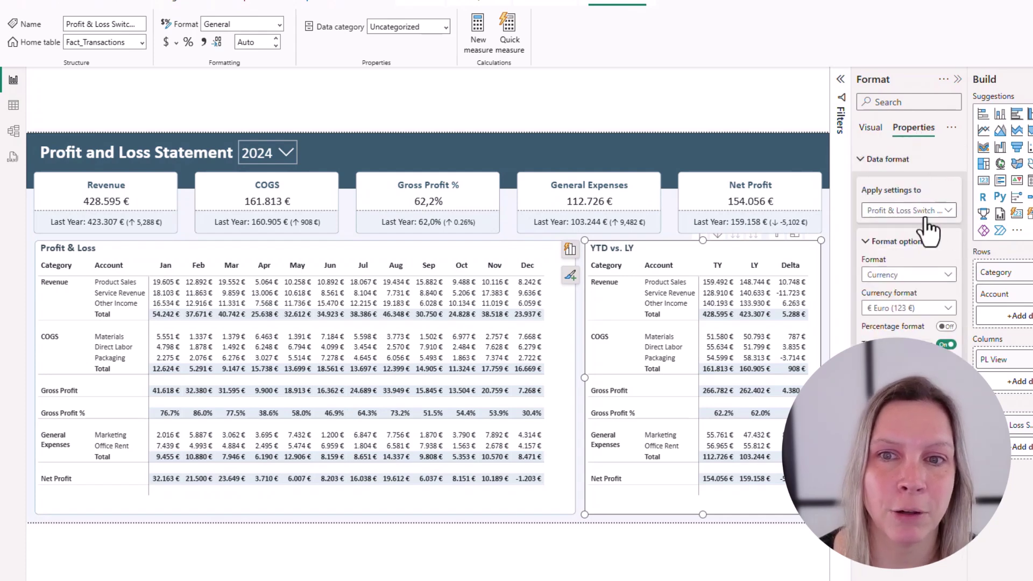
pyautogui.click(747, 566)
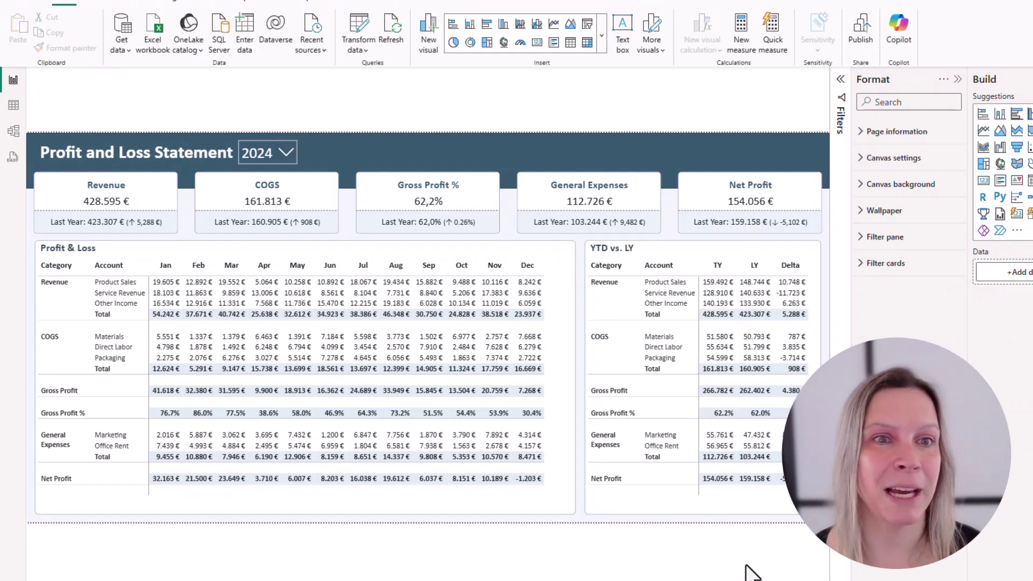